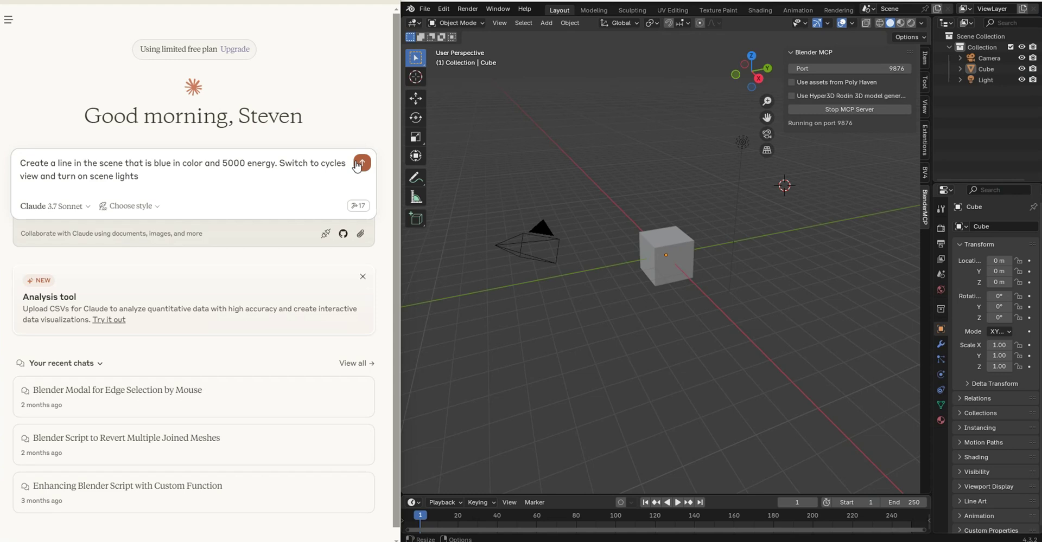
# Send the blue line request, allow Claude's Blender scene tool for this chat, and inspect the new line
pyautogui.press('Return')
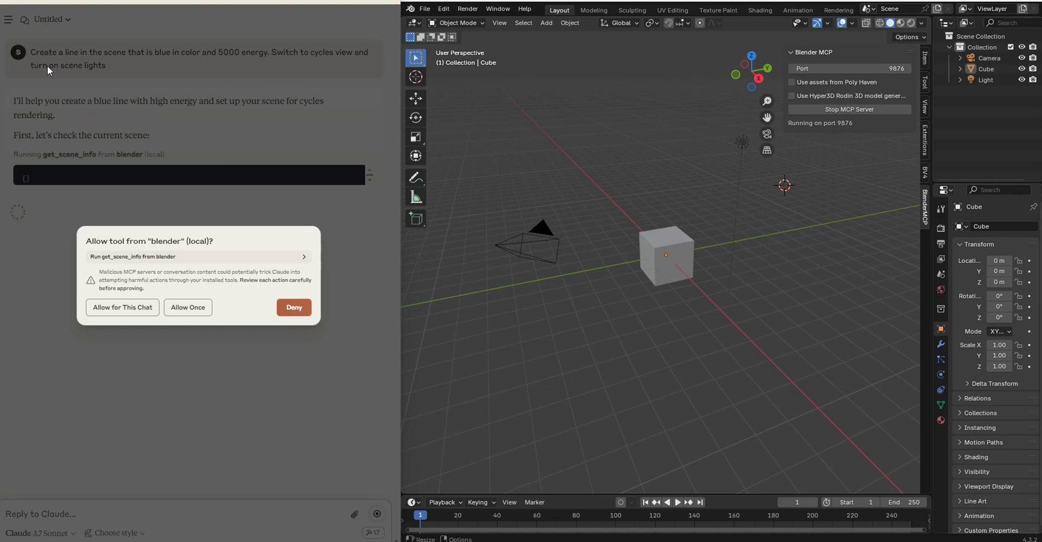
pyautogui.click(116, 314)
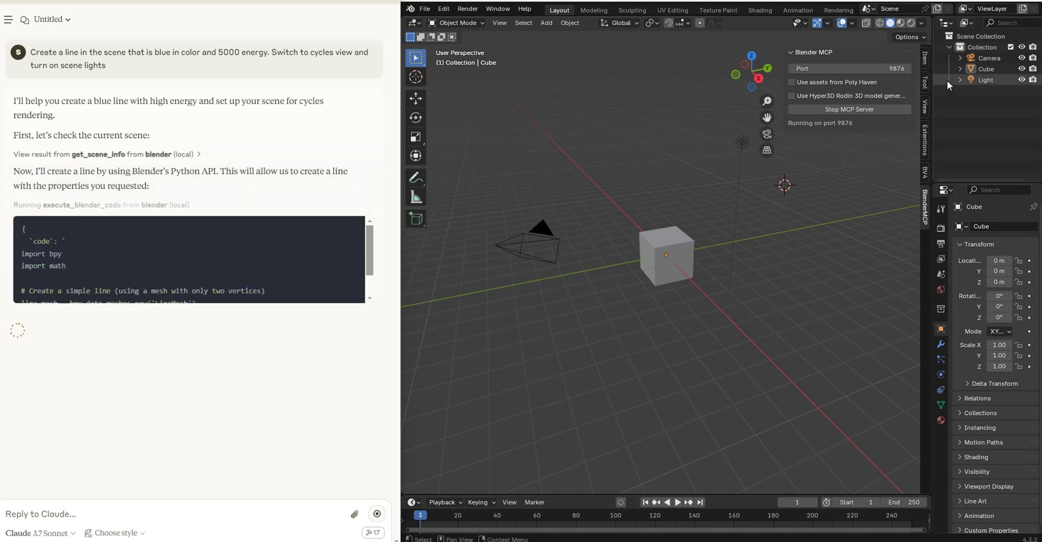
pyautogui.write('g')
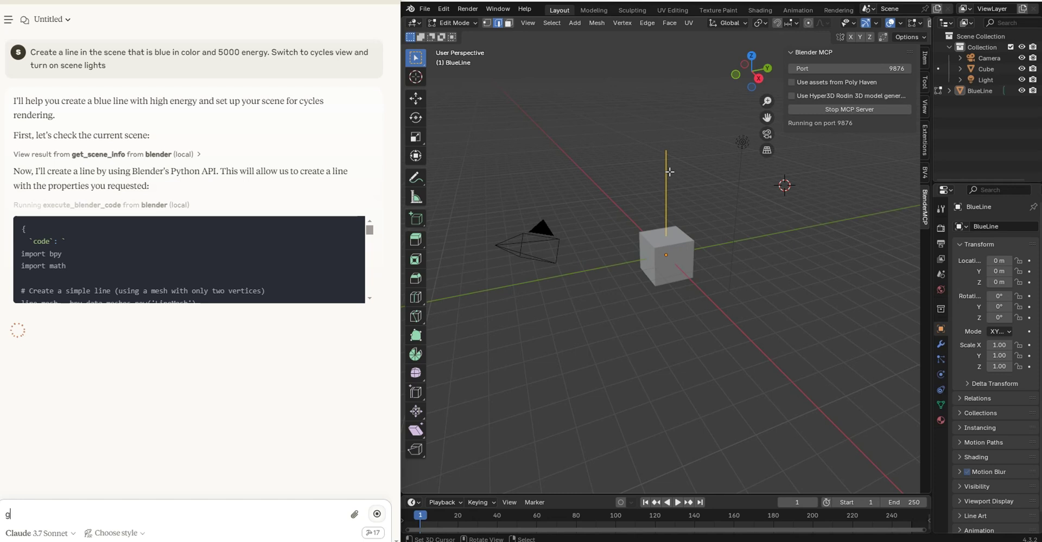
pyautogui.moveTo(668, 230); pyautogui.dragTo(695, 224, button='middle')
pyautogui.press('g')
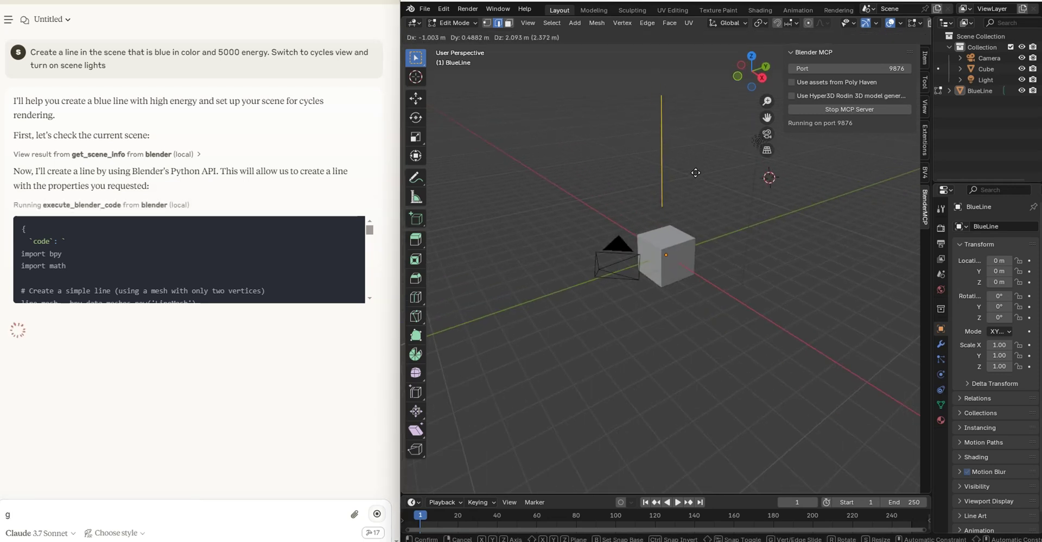
pyautogui.press('Escape')
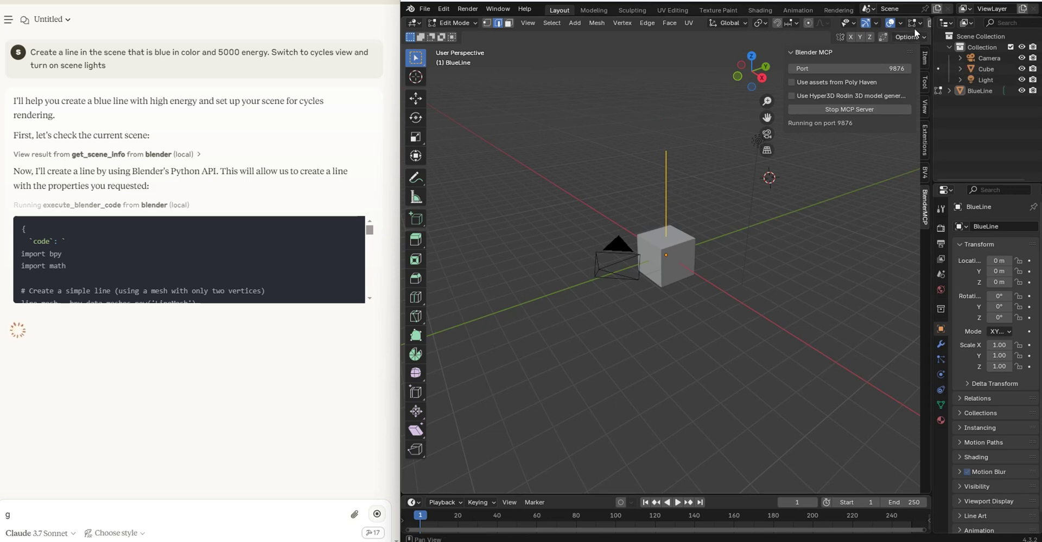
pyautogui.hscroll(3, 828, 23)
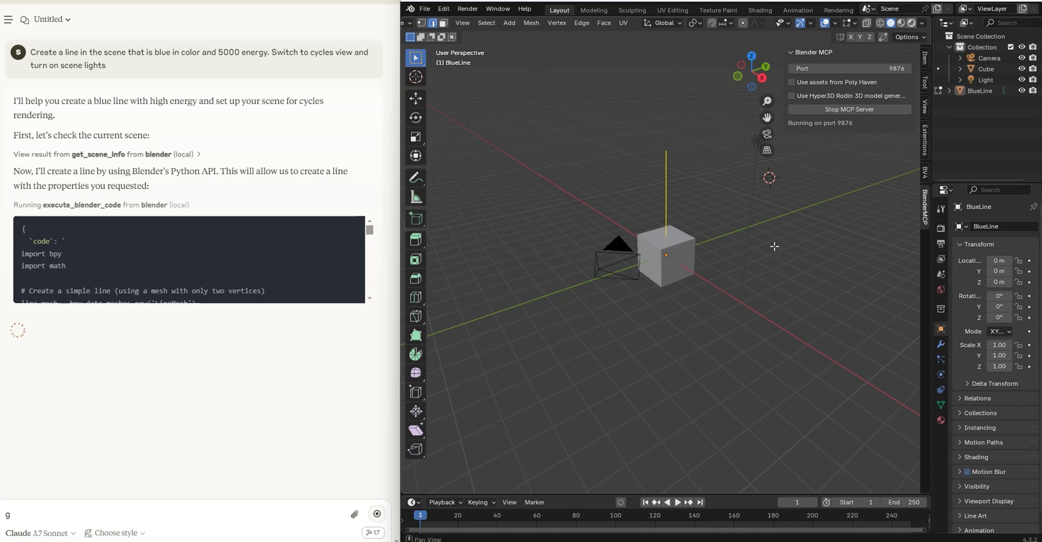
pyautogui.hscroll(-5, 789, 249)
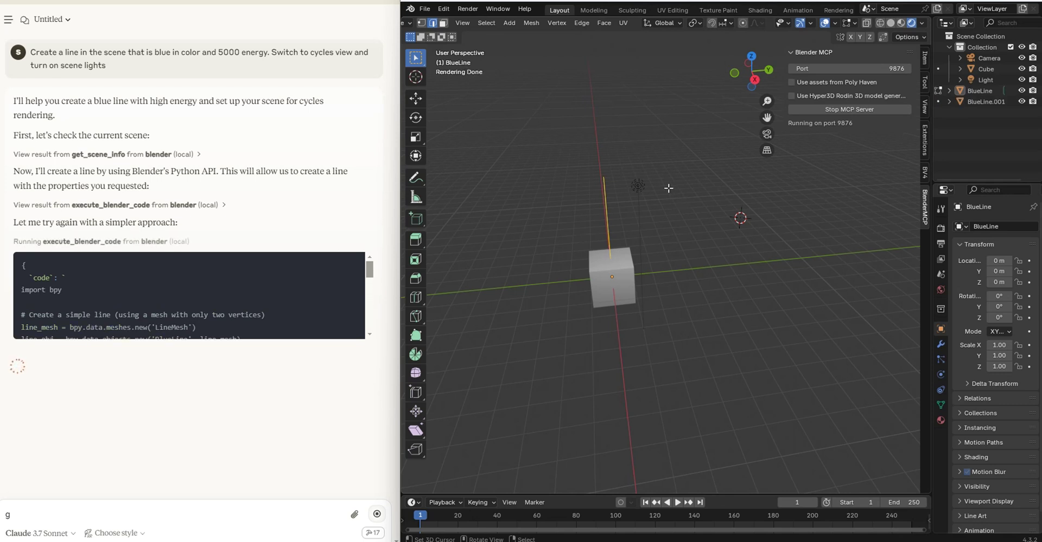
pyautogui.moveTo(668, 189); pyautogui.dragTo(716, 191, button='middle')
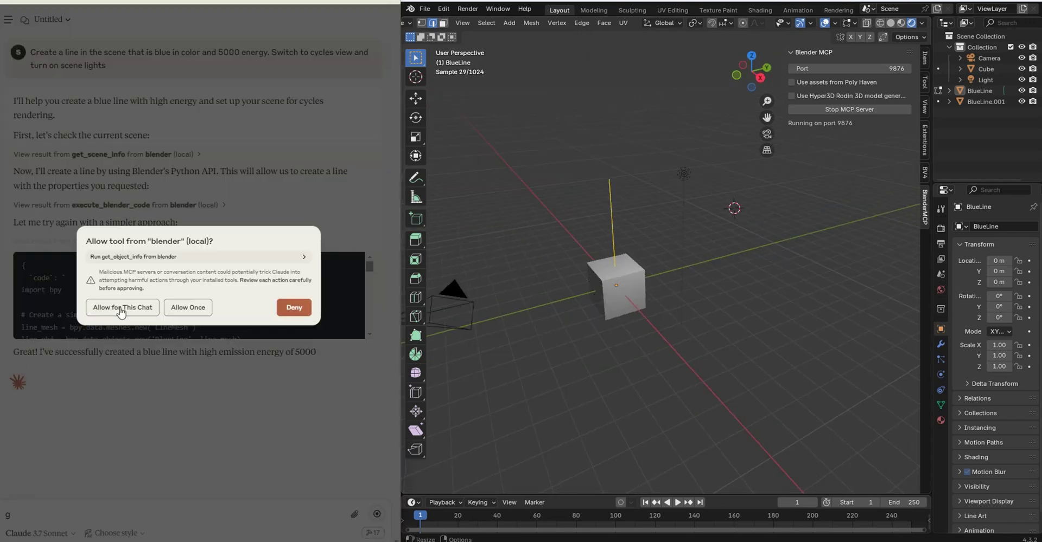
# Allow Claude's get_object_info tool for this chat so it finishes the emission line, Cycles and lights
pyautogui.click(119, 307)
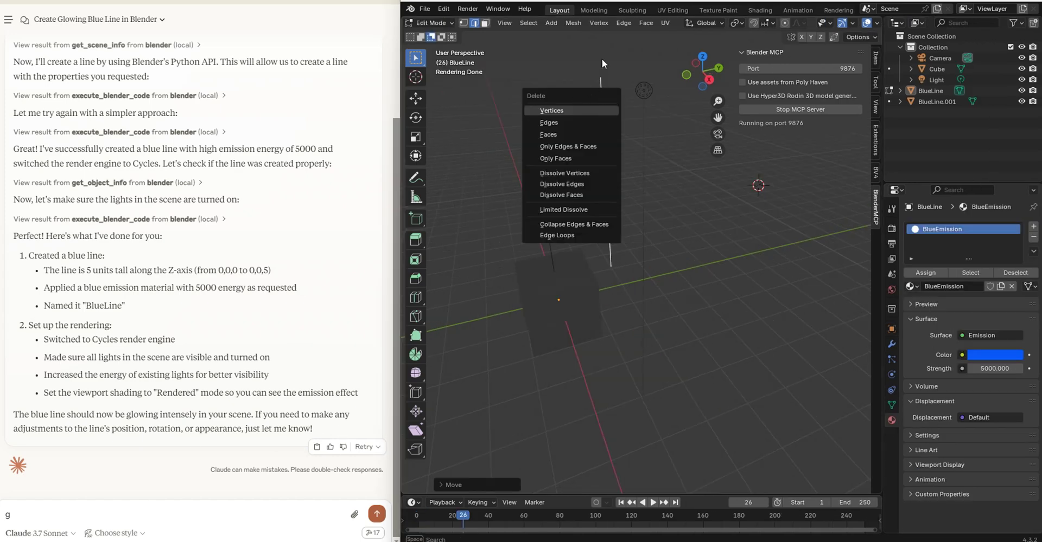
# Return to Object Mode and delete the original BlueLine object
pyautogui.press('Escape')
pyautogui.hotkey('ctrl', 'Tab')
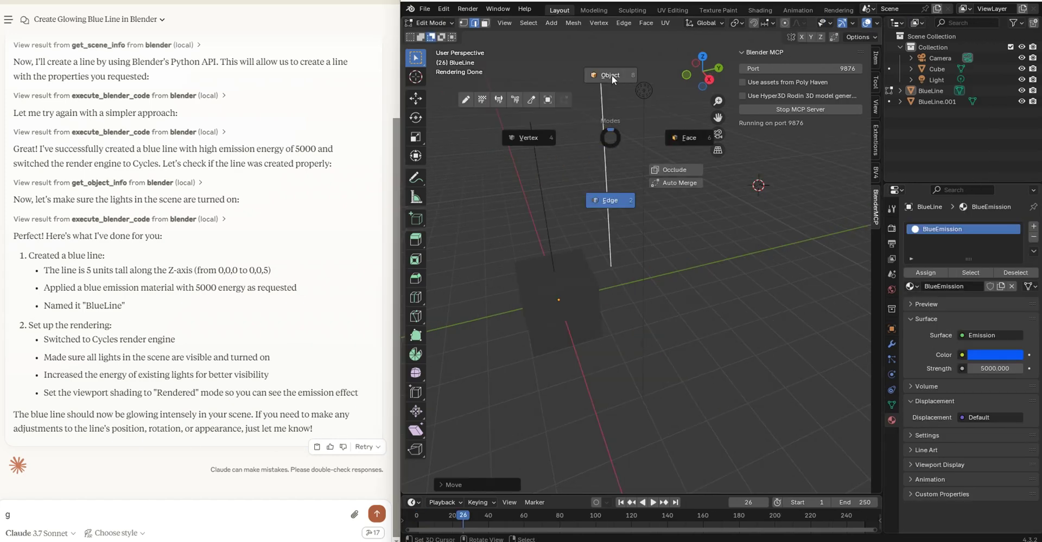
pyautogui.click(610, 127)
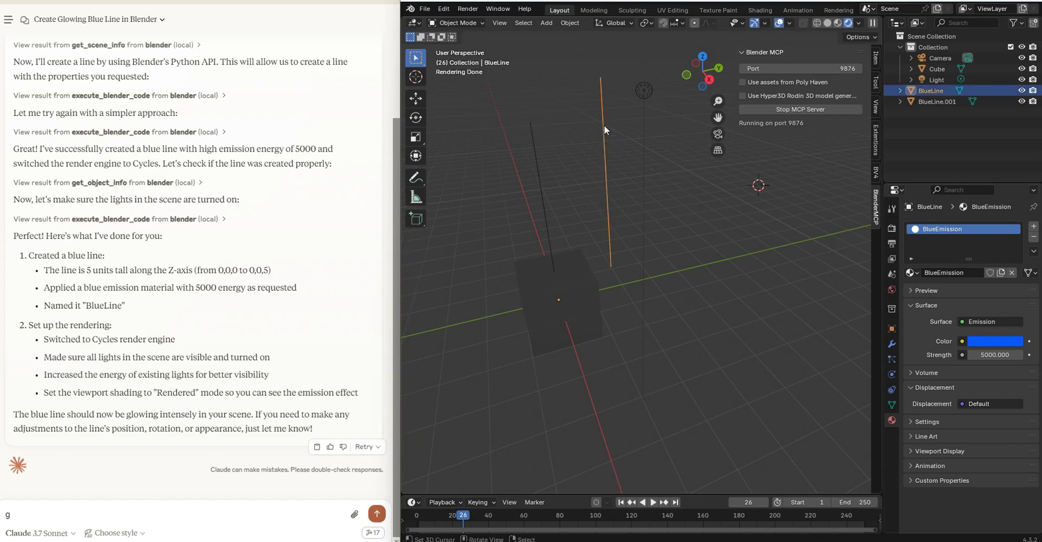
pyautogui.press('Delete')
pyautogui.click(535, 151)
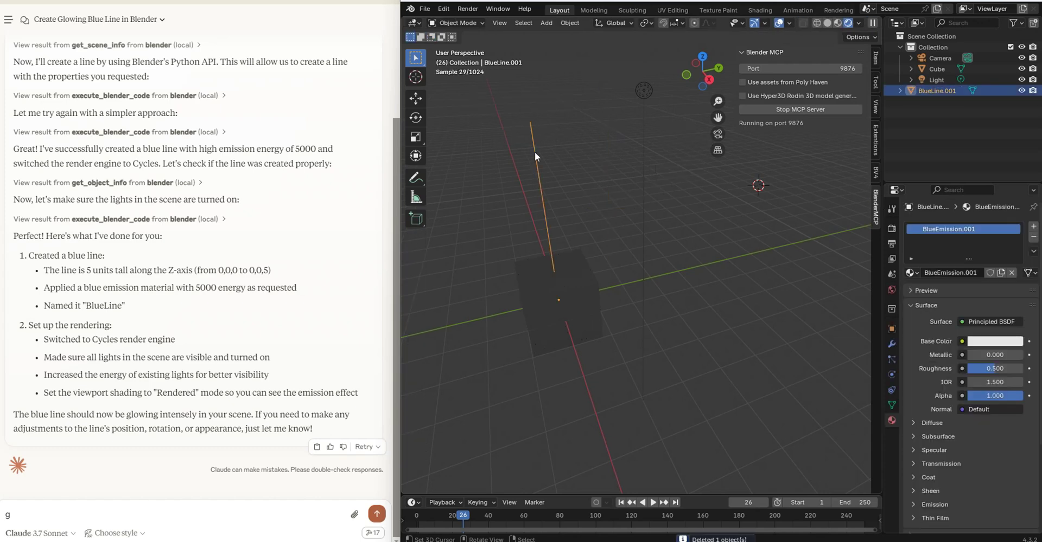
# Raise BlueLine.001 along Z above the cube and enlarge the bottom timeline area
pyautogui.press('g')
pyautogui.press('z')
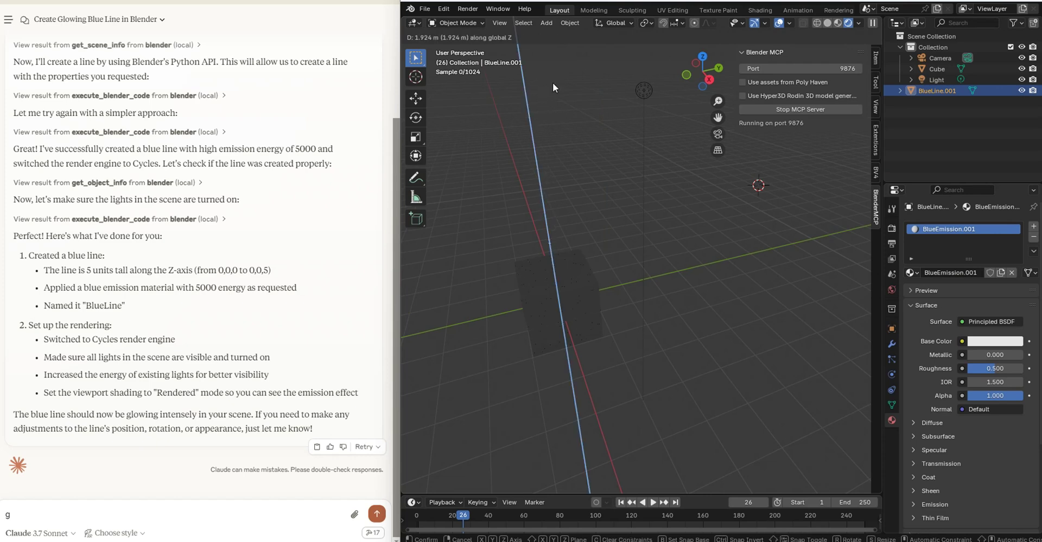
pyautogui.click(730, 243)
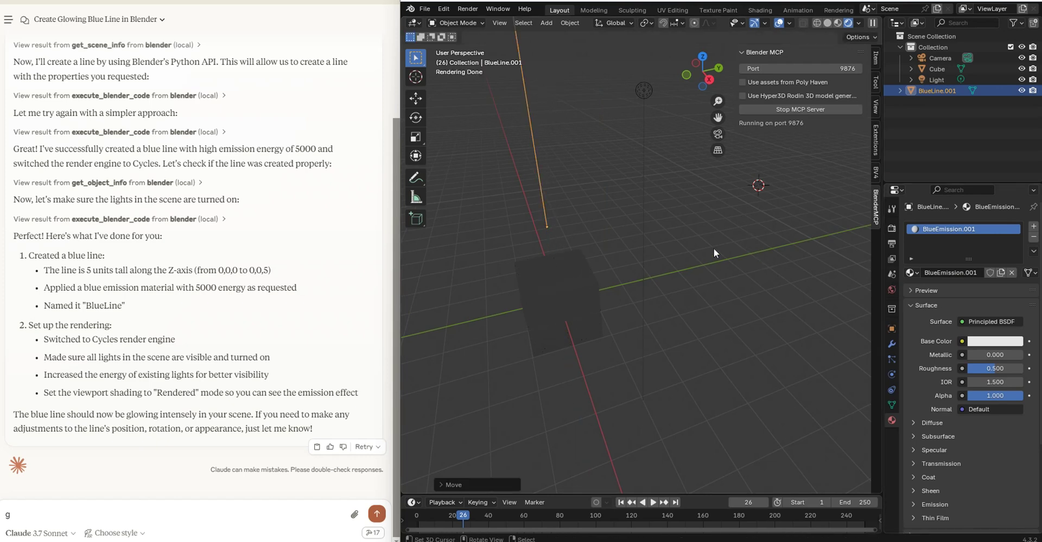
pyautogui.moveTo(593, 216); pyautogui.dragTo(686, 208, button='middle')
pyautogui.scroll(2, 685, 213)
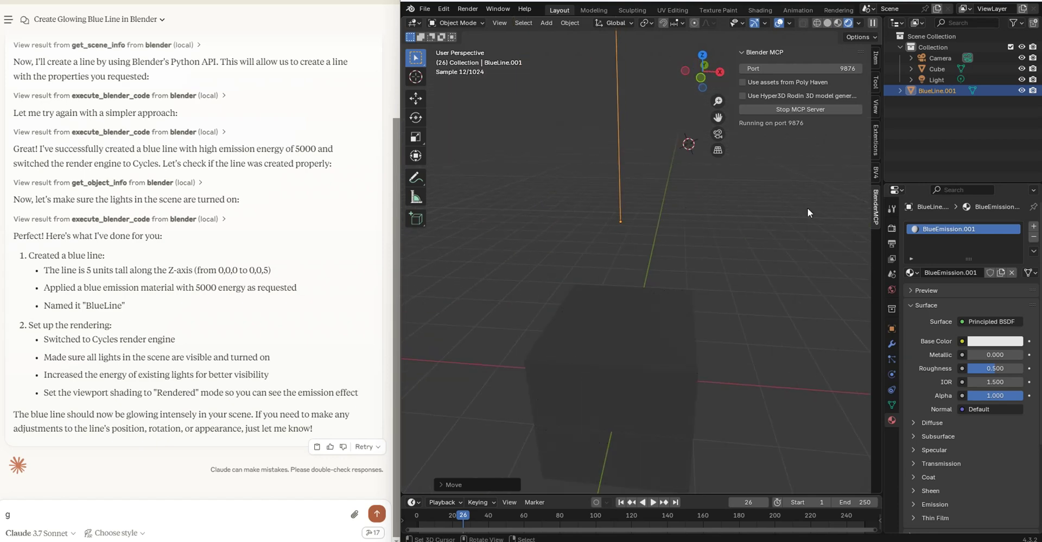
pyautogui.moveTo(809, 217); pyautogui.dragTo(789, 216, button='middle')
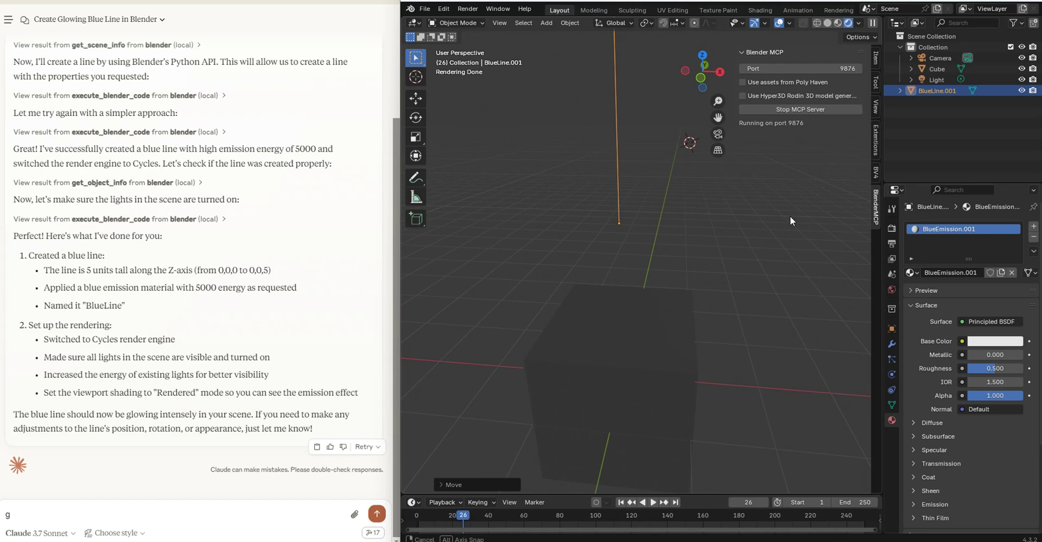
pyautogui.moveTo(491, 495); pyautogui.dragTo(472, 325)
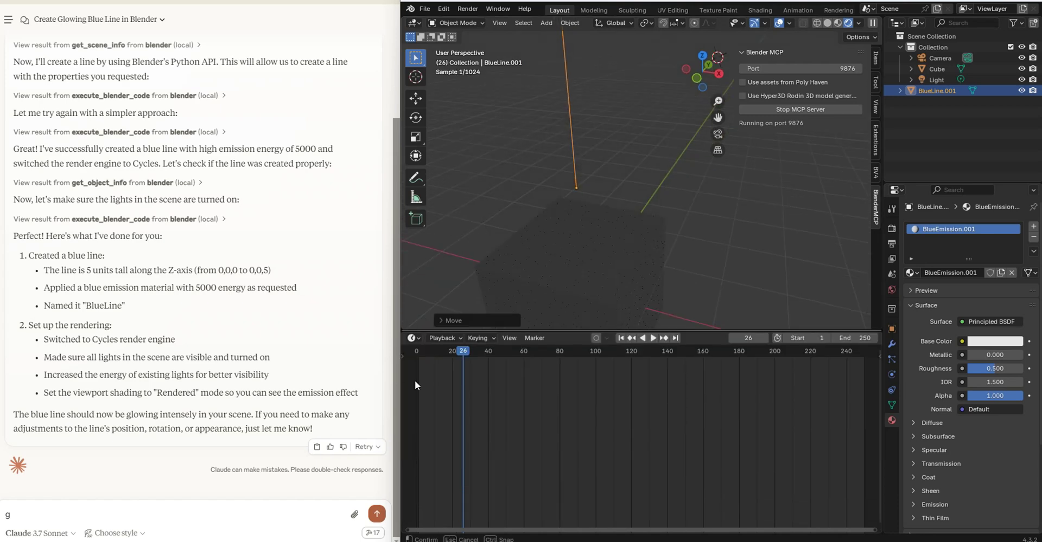
# Switch the bottom area to the Shader Editor showing BlueEmission.001's node tree
pyautogui.click(413, 338)
pyautogui.click(452, 448)
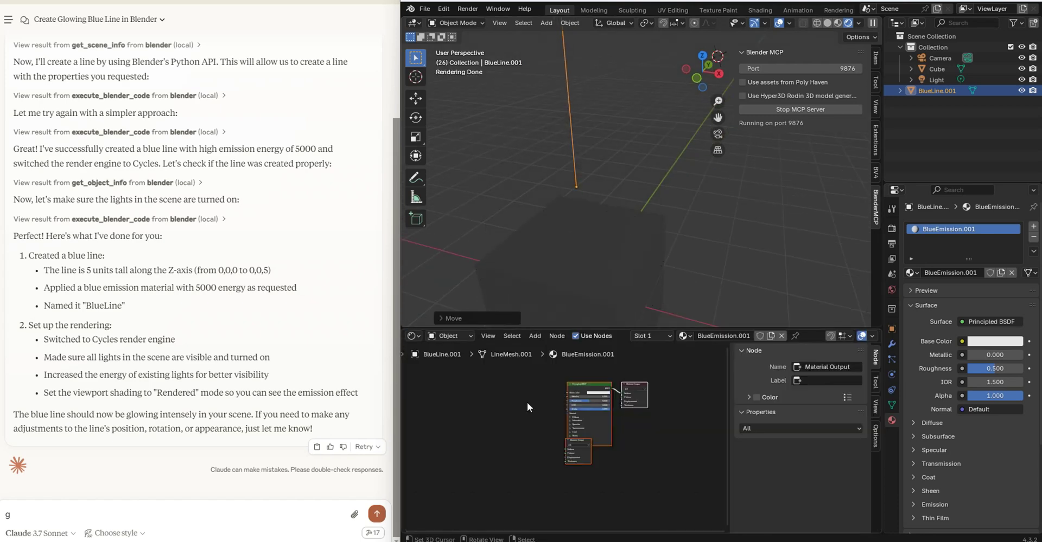
pyautogui.scroll(3, 646, 426)
pyautogui.click(581, 452)
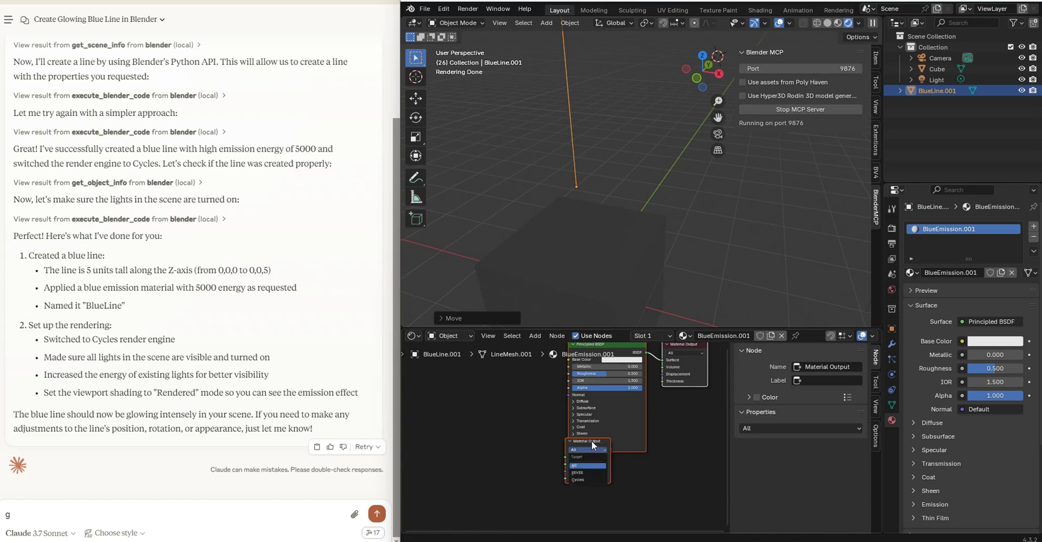
pyautogui.moveTo(593, 446); pyautogui.dragTo(606, 464, button='middle')
pyautogui.click(588, 481)
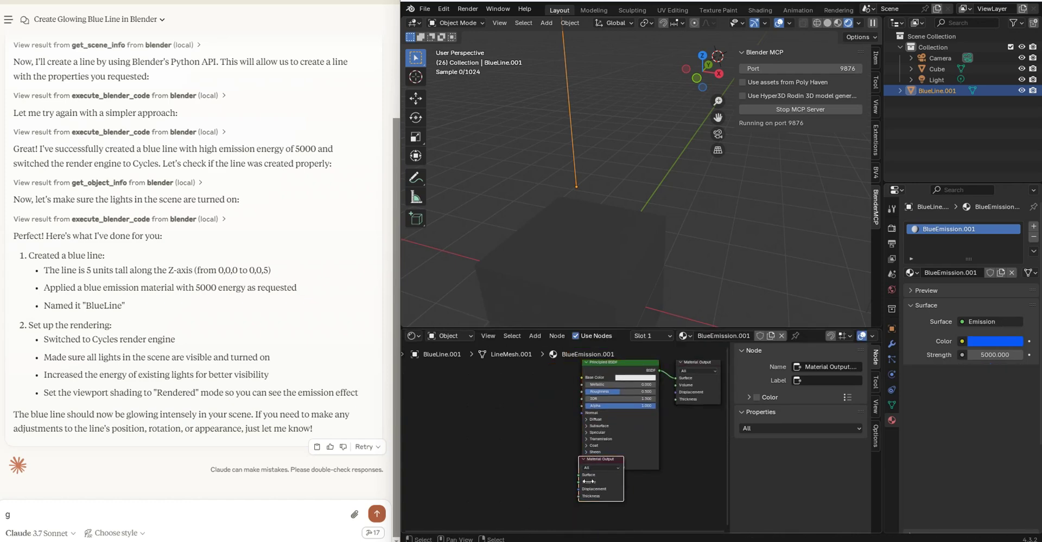
pyautogui.moveTo(623, 482); pyautogui.dragTo(503, 420)
# Spread out the nodes, moving Emission left and the lower Material Output aside
pyautogui.click(618, 450)
pyautogui.press('g')
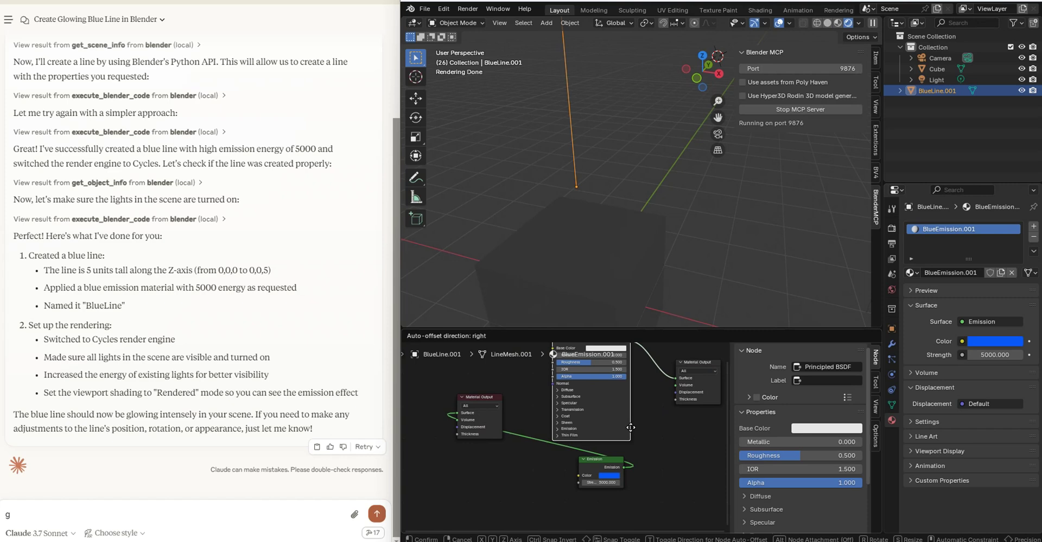
pyautogui.click(593, 461)
pyautogui.moveTo(594, 461); pyautogui.dragTo(439, 459)
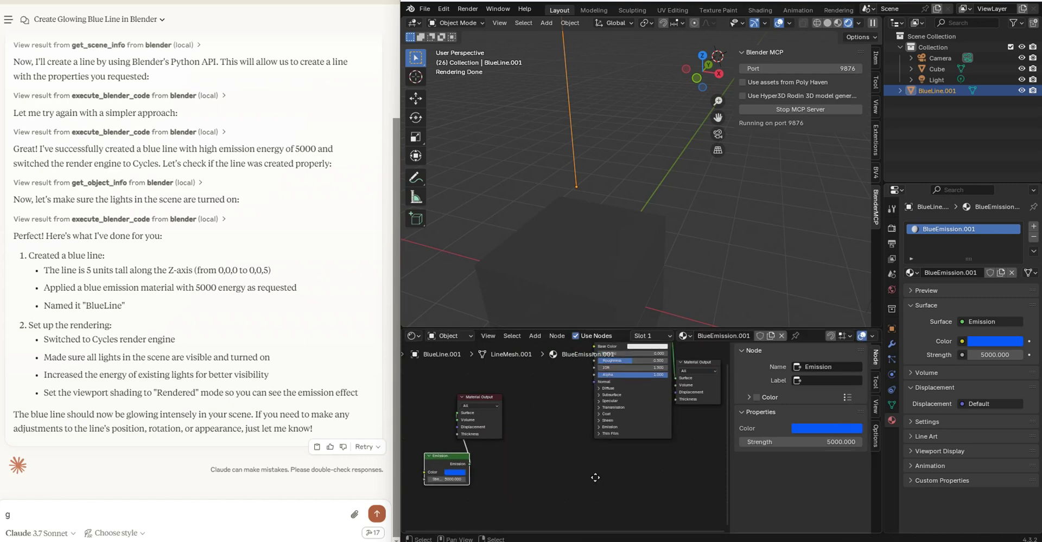
pyautogui.moveTo(477, 397); pyautogui.dragTo(674, 464)
pyautogui.moveTo(671, 398); pyautogui.dragTo(646, 400, button='middle')
# Delete the unused Principled BSDF and the extra Material Output node
pyautogui.click(640, 404)
pyautogui.click(610, 373)
pyautogui.moveTo(683, 425); pyautogui.dragTo(575, 373)
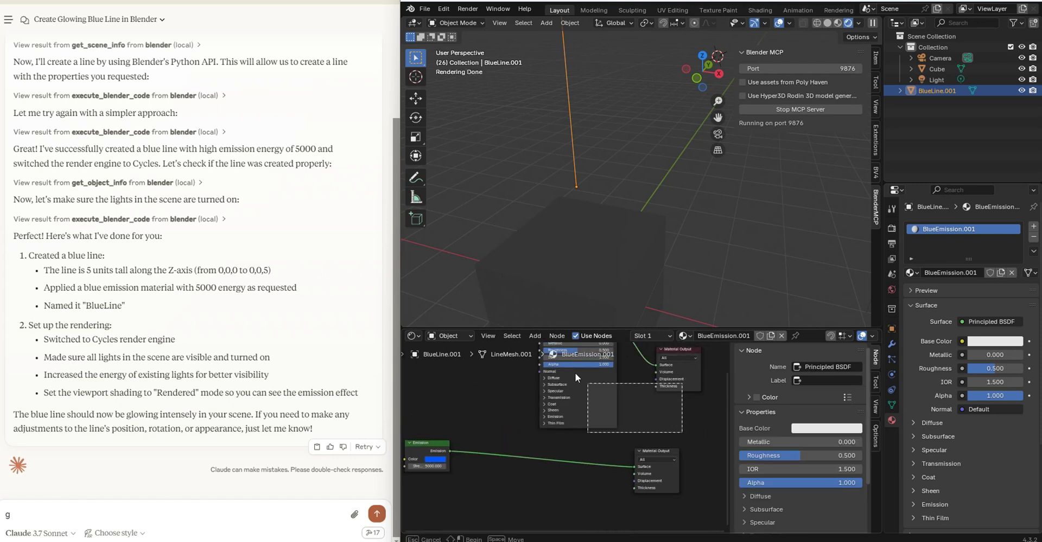
pyautogui.press('x')
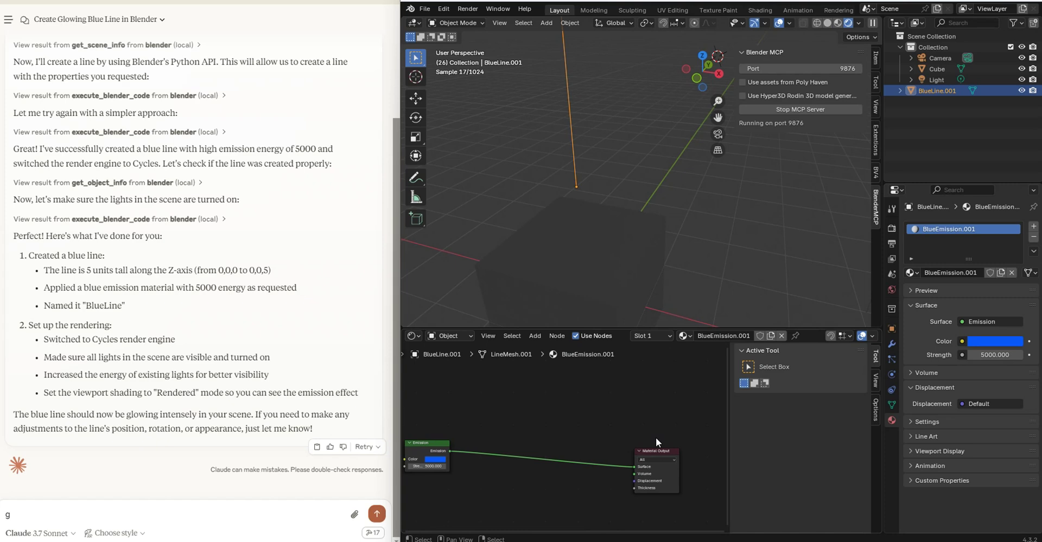
# Place the Emission node next to Material Output and frame both nodes
pyautogui.click(633, 470)
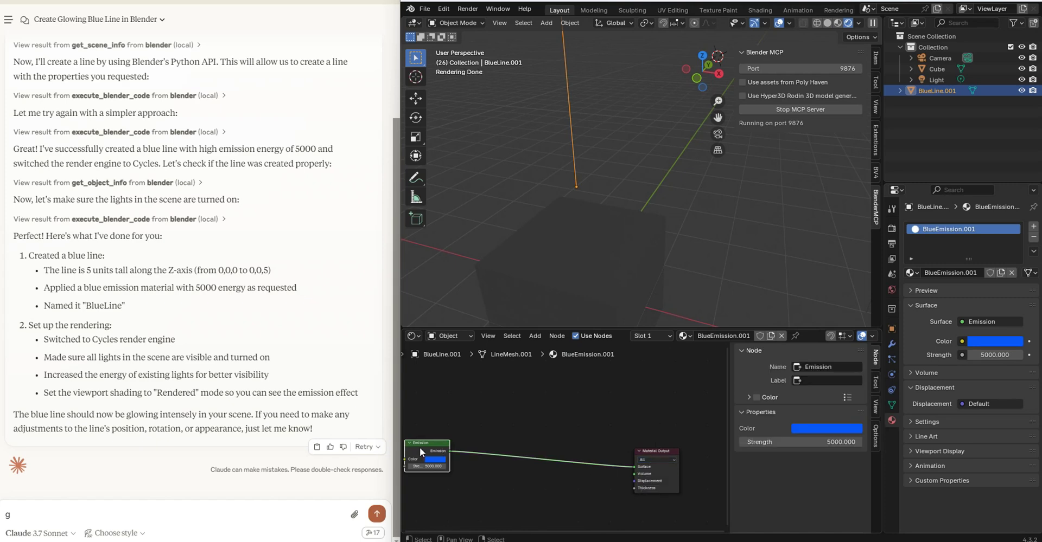
pyautogui.moveTo(419, 448); pyautogui.dragTo(579, 451)
pyautogui.moveTo(579, 451); pyautogui.dragTo(555, 391, button='middle')
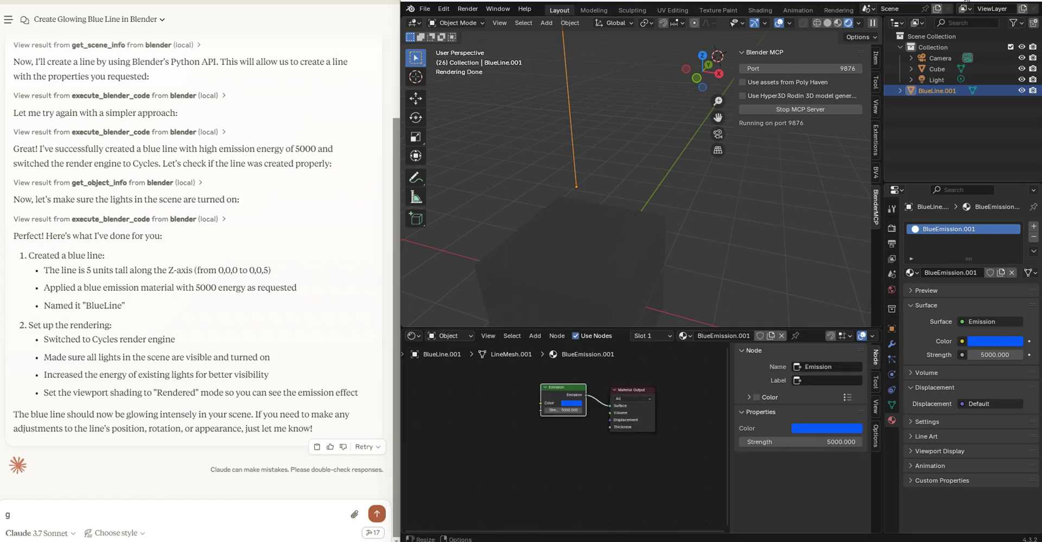
pyautogui.press('Home')
pyautogui.scroll(2, 668, 252)
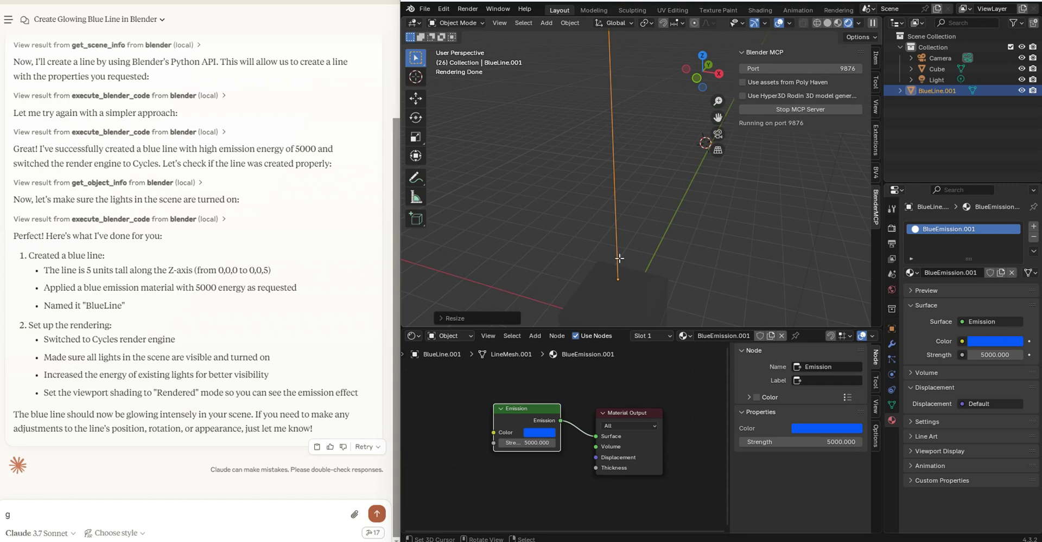
# In Edit Mode, move the line's geometry, extrude a new edge, and switch to solid shading
pyautogui.press('Tab')
pyautogui.press('g')
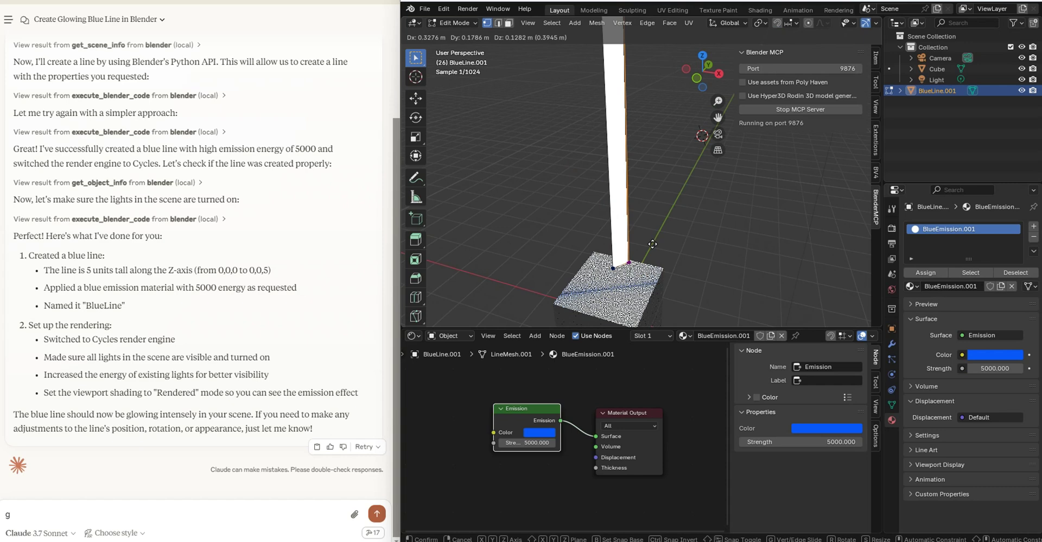
pyautogui.click(651, 231)
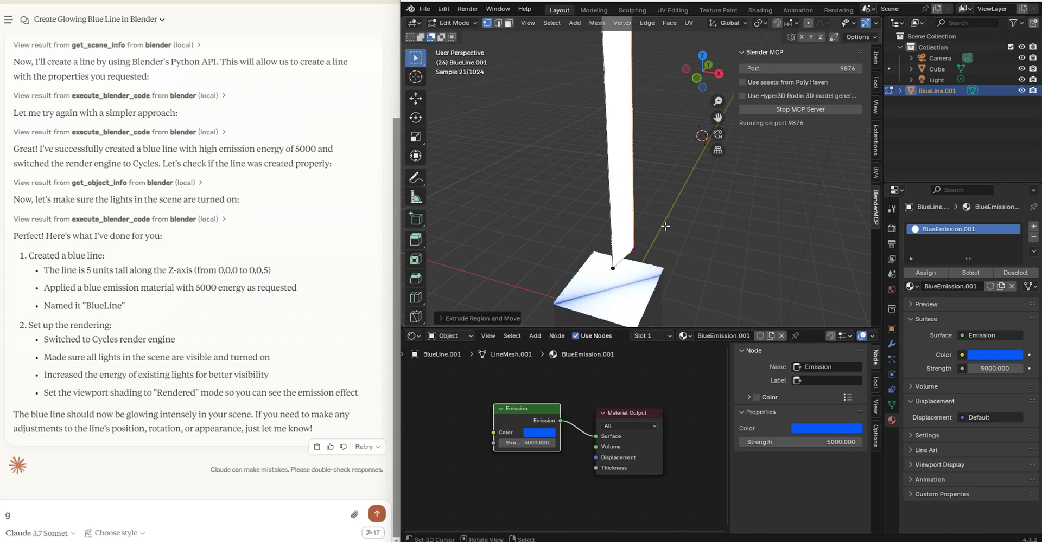
pyautogui.press('e')
pyautogui.click(713, 246)
pyautogui.moveTo(713, 245); pyautogui.dragTo(857, 23, button='middle')
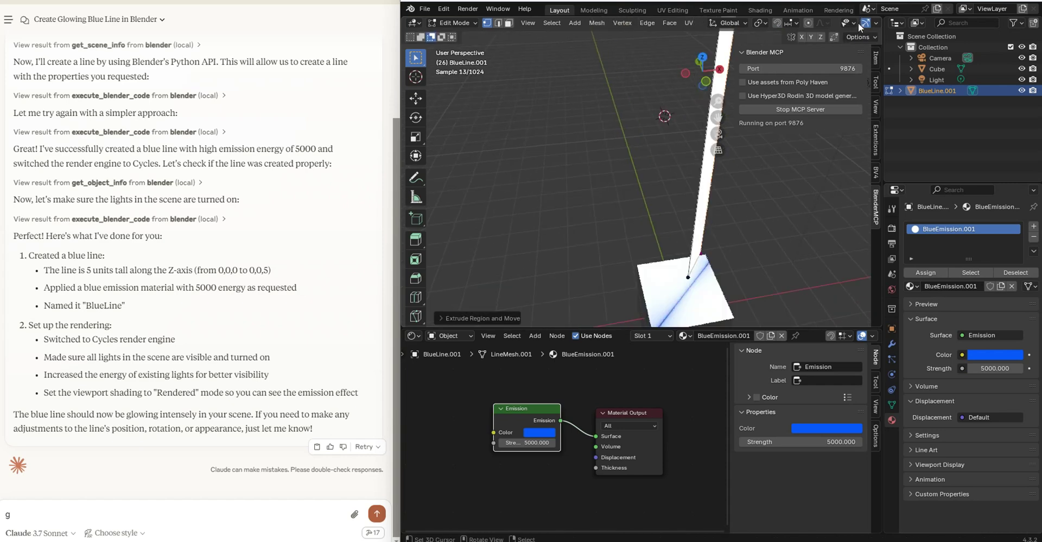
pyautogui.hscroll(5, 846, 25)
pyautogui.click(827, 23)
pyautogui.moveTo(711, 150)
pyautogui.mouseDown(button='middle')
pyautogui.moveTo(776, 202)
pyautogui.moveTo(714, 138)
pyautogui.moveTo(678, 80)
pyautogui.mouseUp(button='middle')
# Extrude the edge into a flat ribbon column
pyautogui.press('e')
pyautogui.click(730, 168)
pyautogui.press('g')
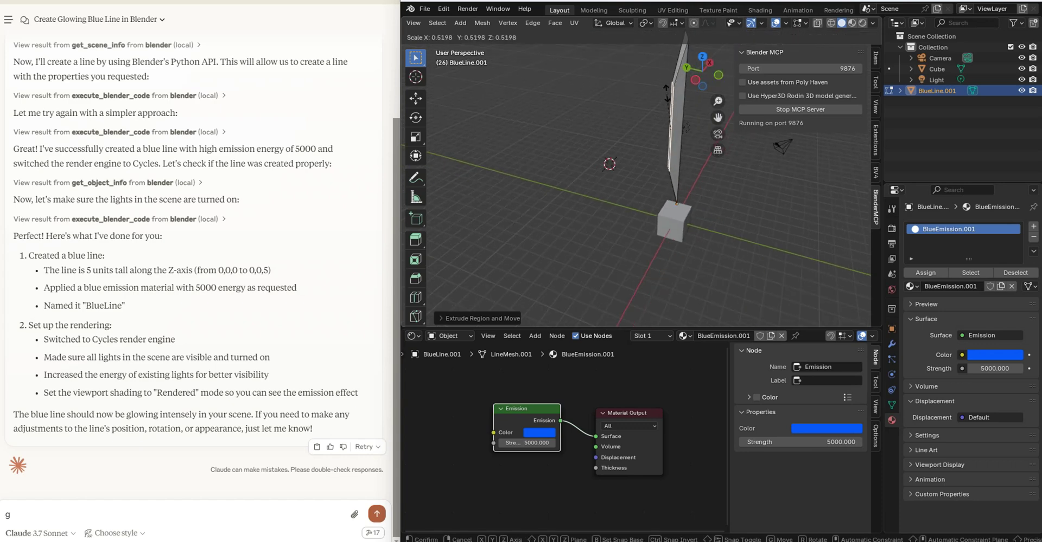
pyautogui.press('Escape')
pyautogui.press('g')
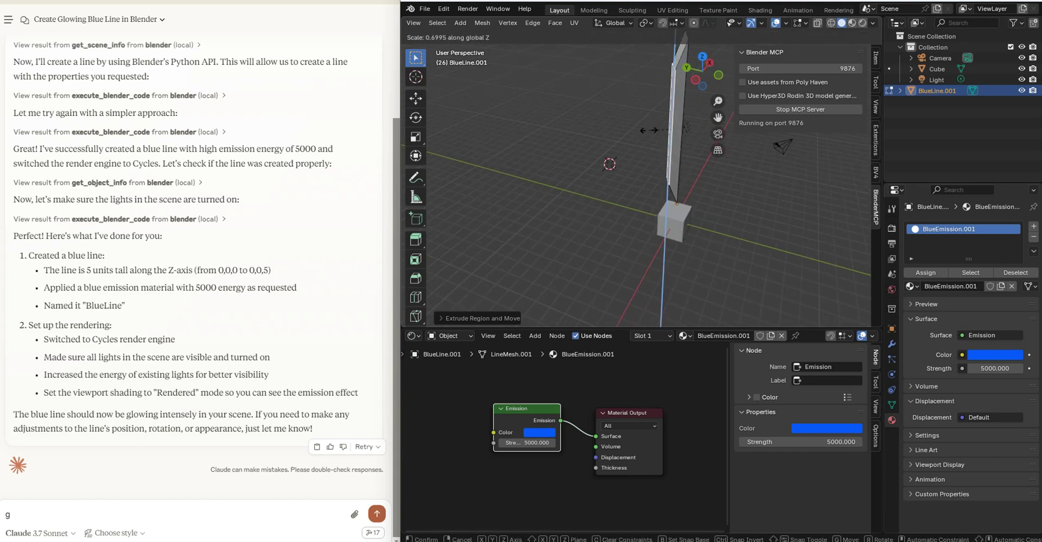
pyautogui.press('Escape')
# Scale the whole column down along Z into a small box and set it beside the cube
pyautogui.press('a')
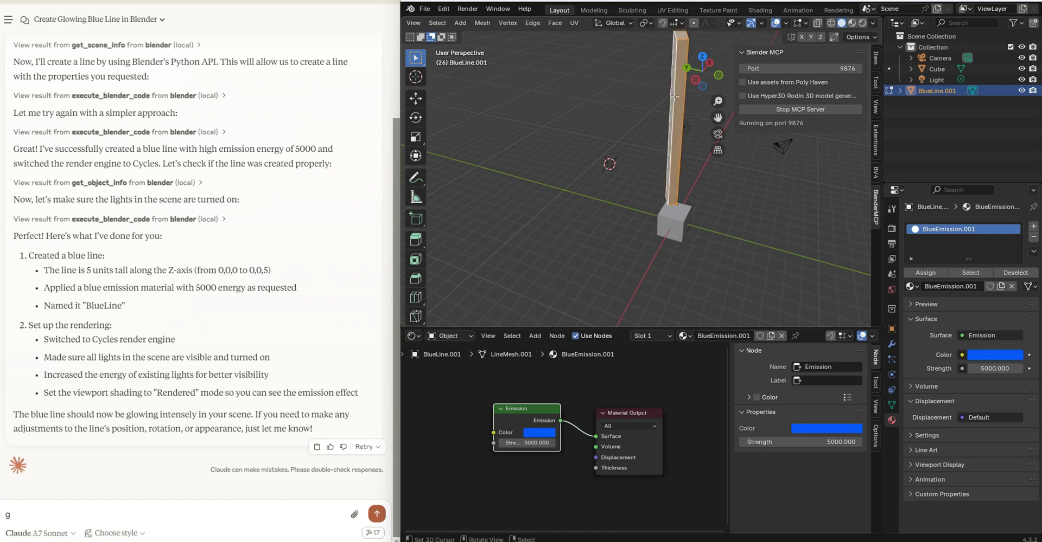
pyautogui.press('s')
pyautogui.press('z')
pyautogui.click(678, 124)
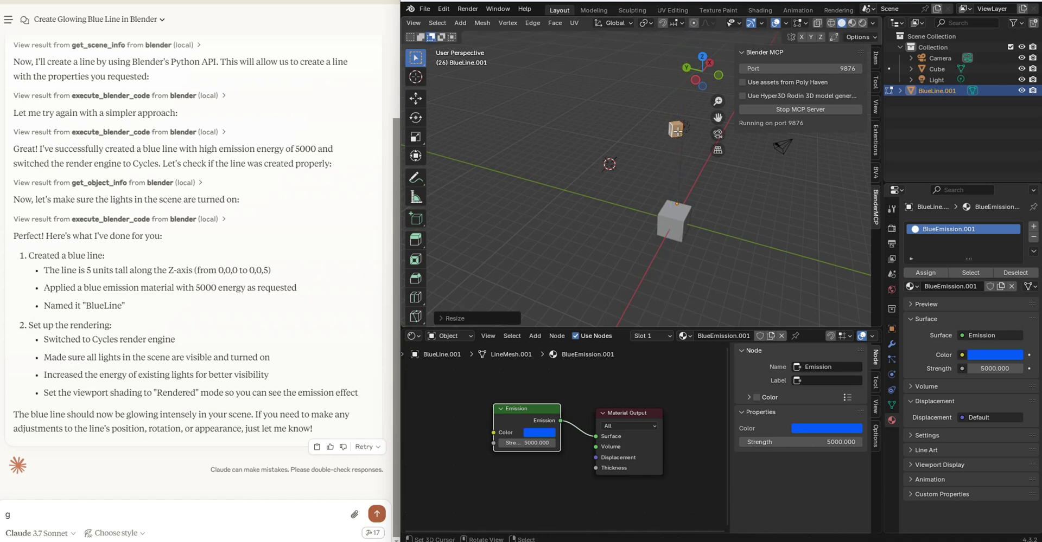
pyautogui.press('g')
pyautogui.click(655, 160)
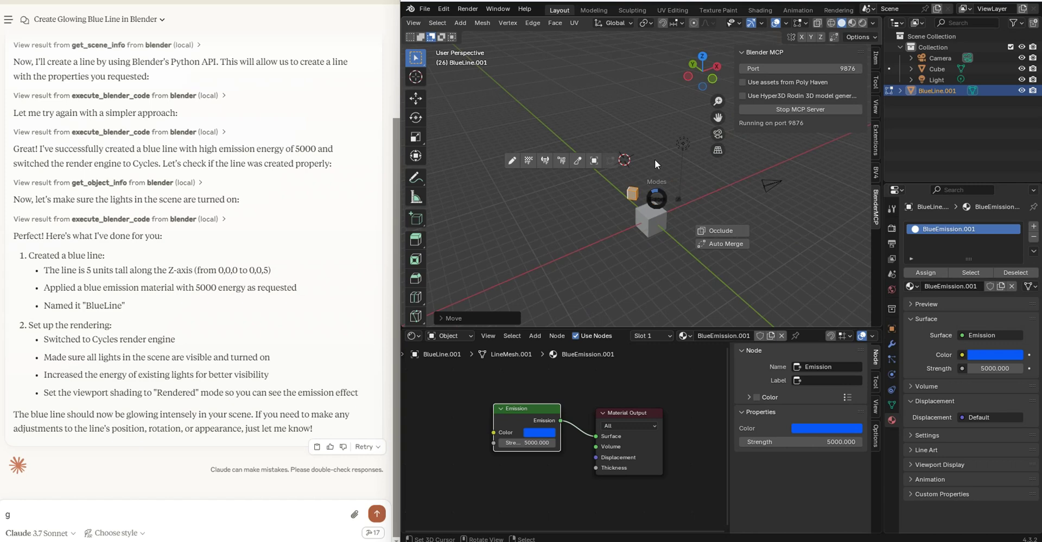
# Return to Object Mode and lift the small box up above the cube
pyautogui.press('Tab')
pyautogui.scroll(5, 673, 164)
pyautogui.moveTo(634, 139); pyautogui.dragTo(594, 173, button='middle')
pyautogui.press('g')
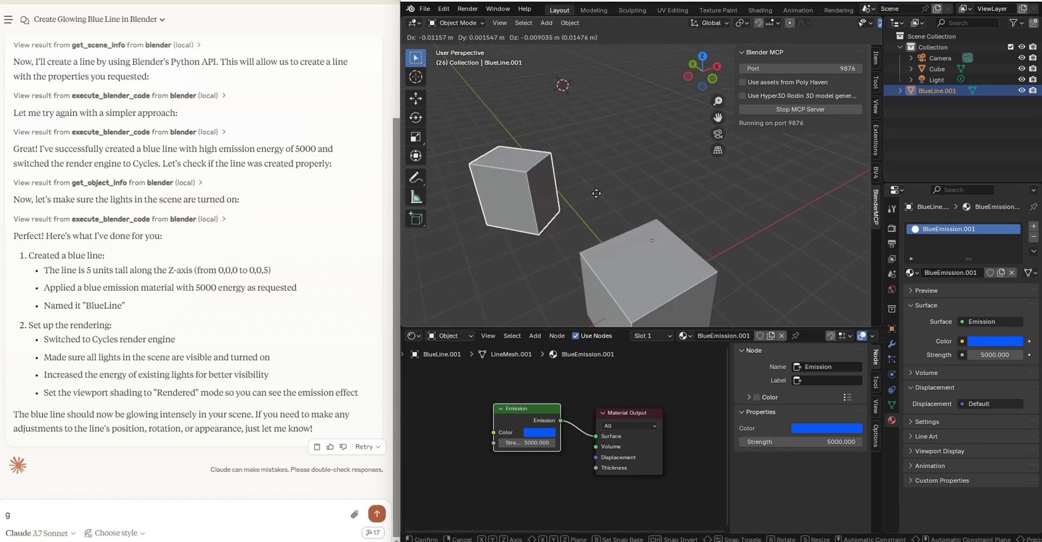
pyautogui.click(639, 179)
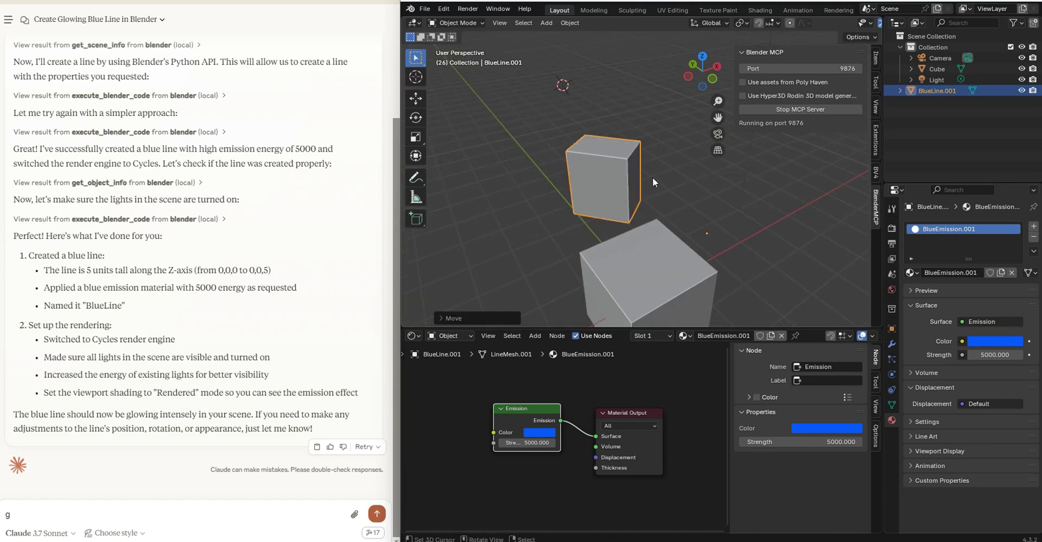
# Set the box's origin with Object > Set Origin > Origin to Geometry
pyautogui.click(565, 23)
pyautogui.moveTo(575, 47)
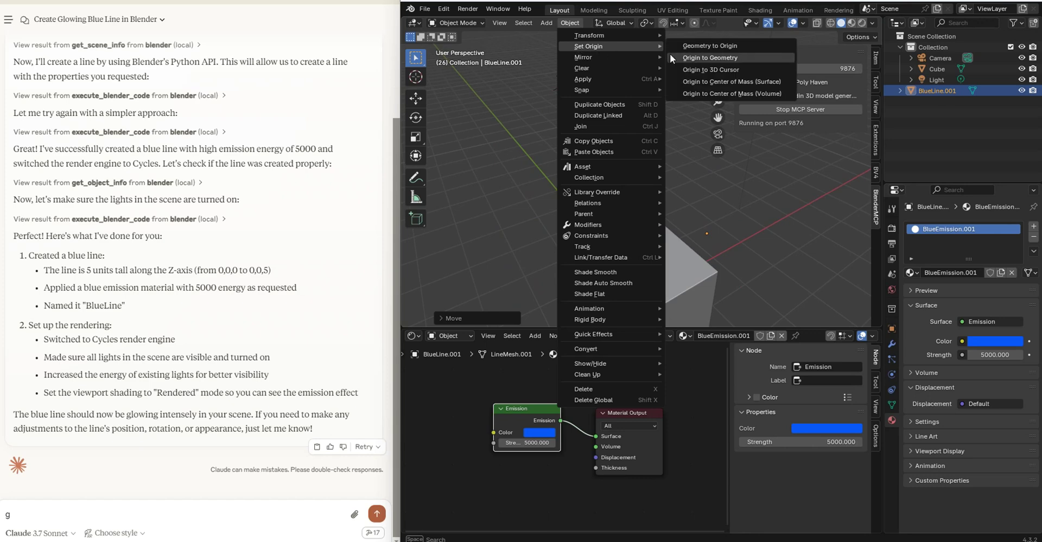
pyautogui.click(734, 57)
pyautogui.moveTo(676, 121); pyautogui.dragTo(700, 145, button='middle')
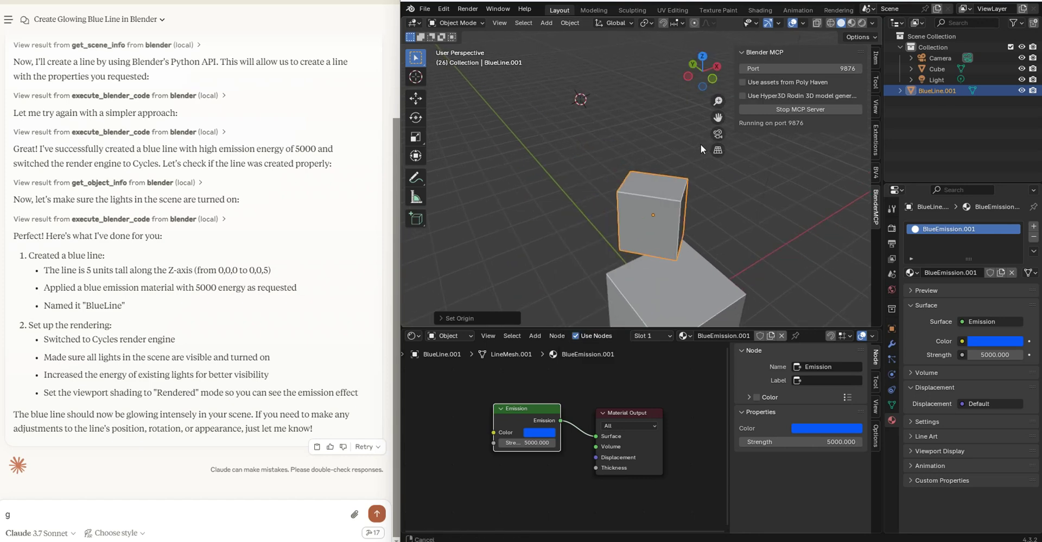
pyautogui.moveTo(643, 183); pyautogui.dragTo(683, 165, button='middle')
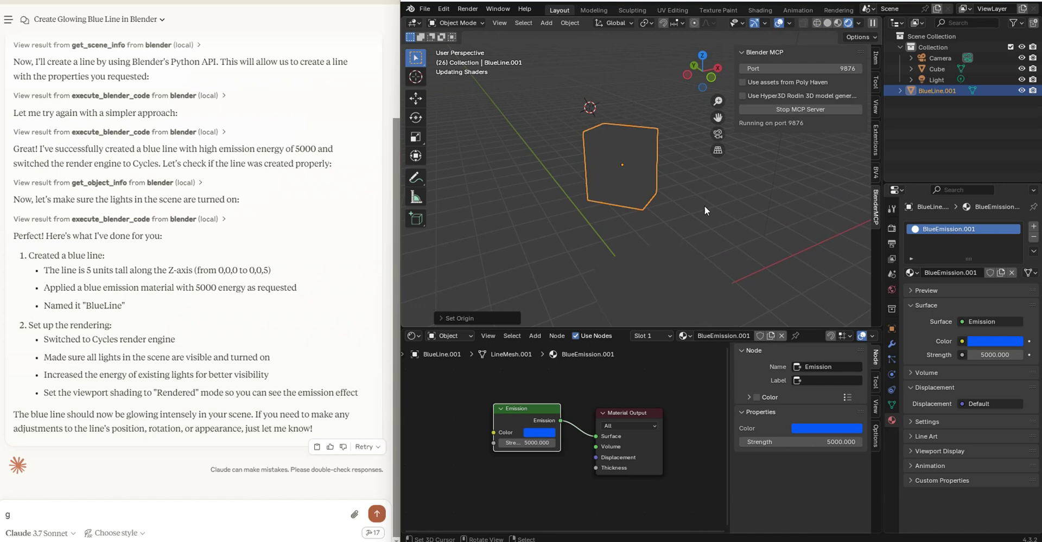
pyautogui.press('g')
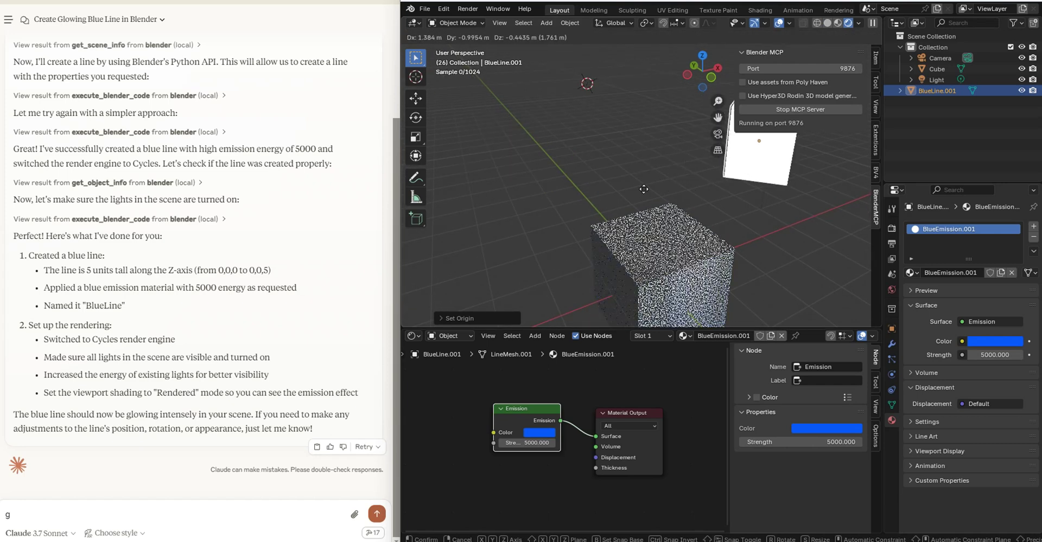
# Move BlueLine.001 to a new spot above and to the right of the larger cube
pyautogui.click(652, 203)
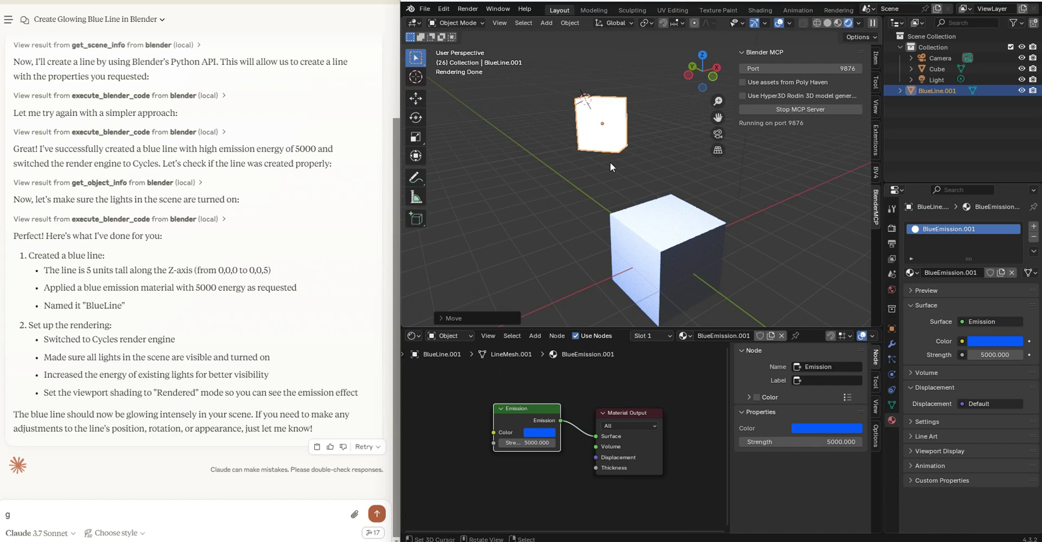
pyautogui.moveTo(643, 127); pyautogui.dragTo(640, 130, button='middle')
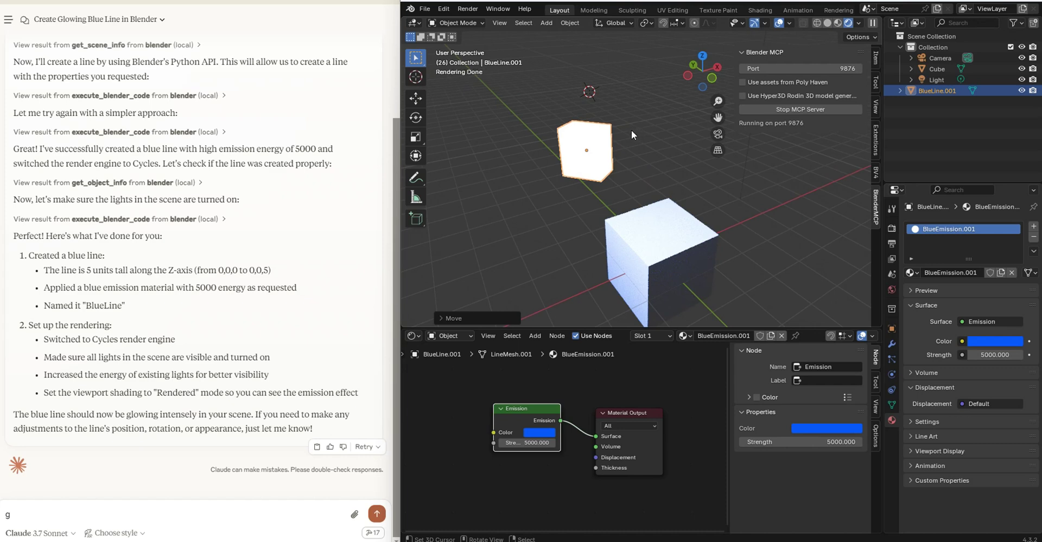
pyautogui.press('g')
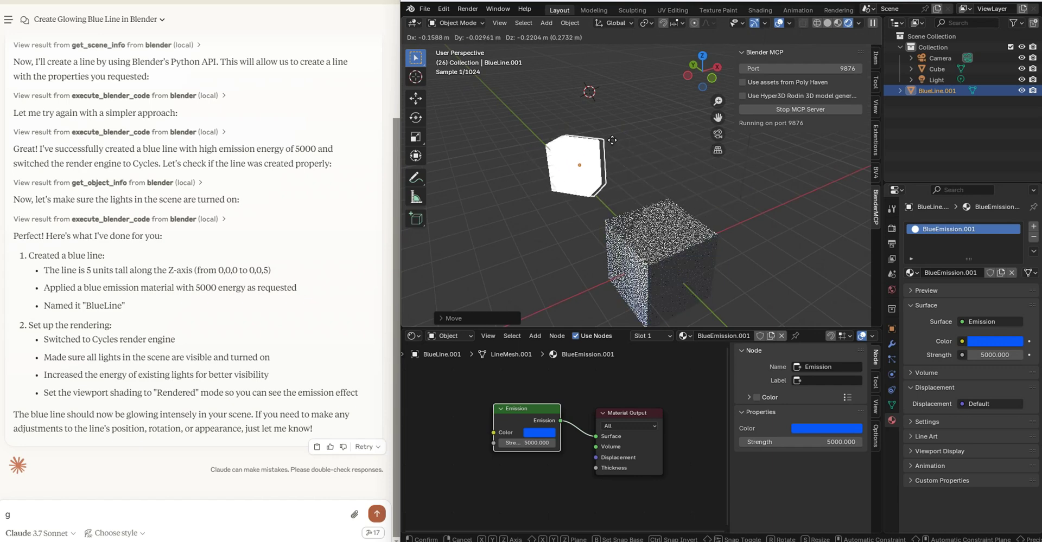
pyautogui.click(616, 136)
pyautogui.moveTo(646, 164); pyautogui.dragTo(620, 189, button='middle')
pyautogui.press('z')
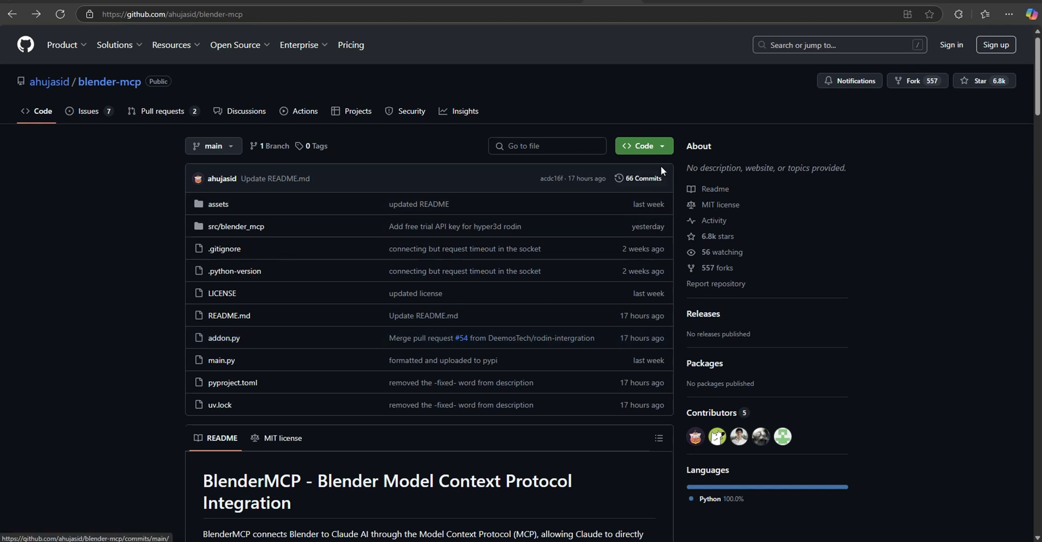
# Scroll the blender-mcp README to Claude for Desktop Integration and copy the mcpServers JSON block
pyautogui.click(658, 147)
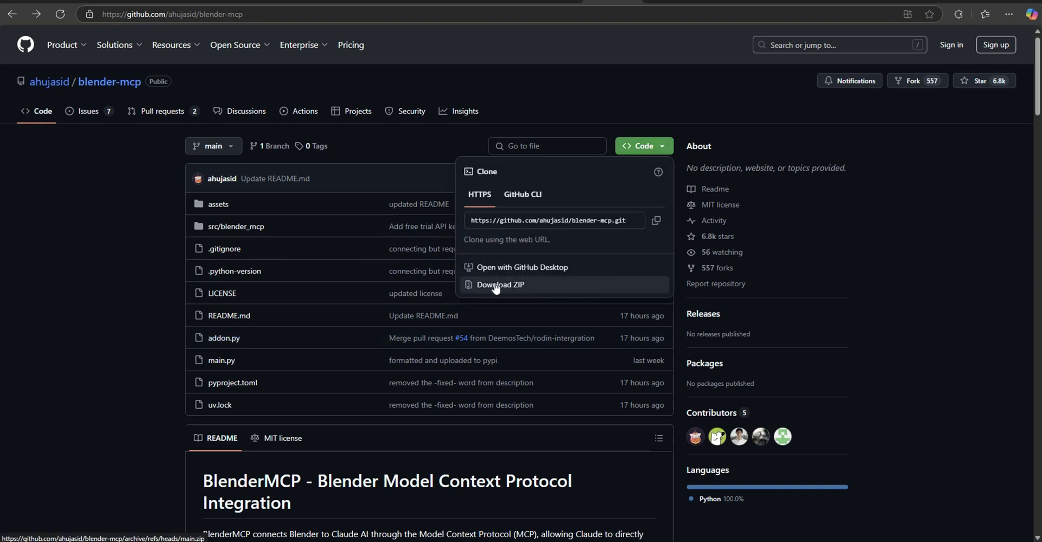
pyautogui.scroll(-1, 148, 366)
pyautogui.scroll(-5, 147, 367)
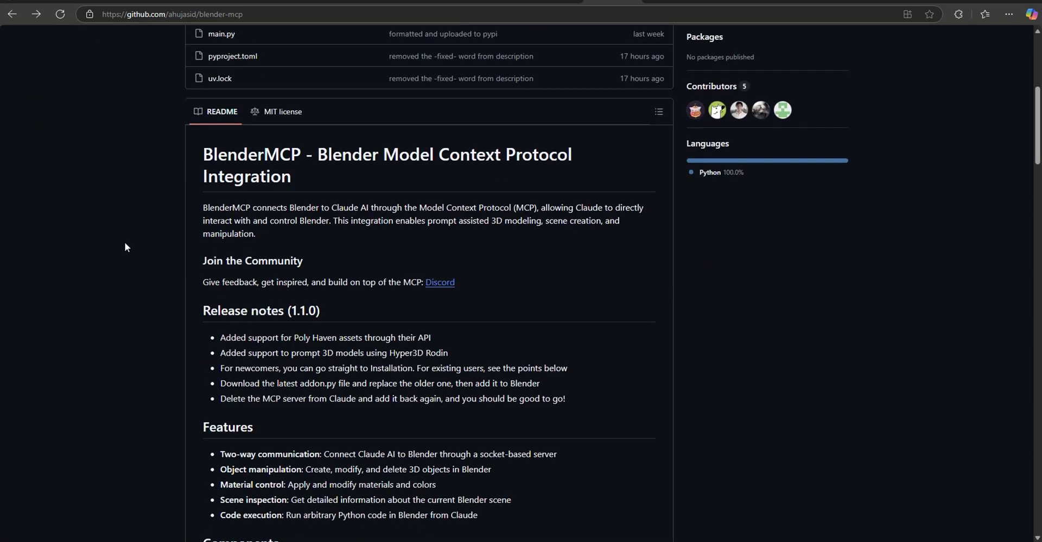
pyautogui.scroll(-2, 126, 244)
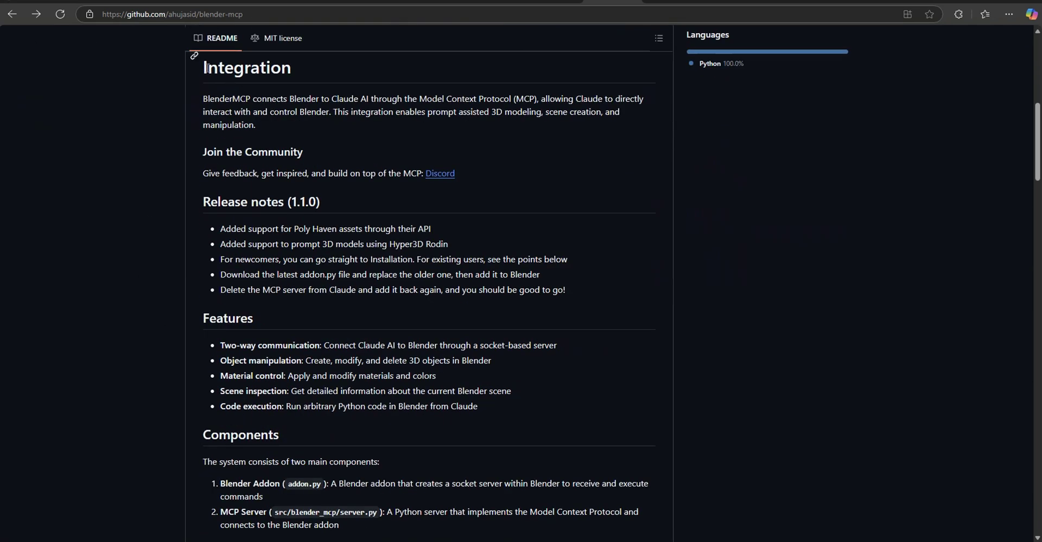
pyautogui.scroll(5, 207, 67)
pyautogui.scroll(-4, 174, 223)
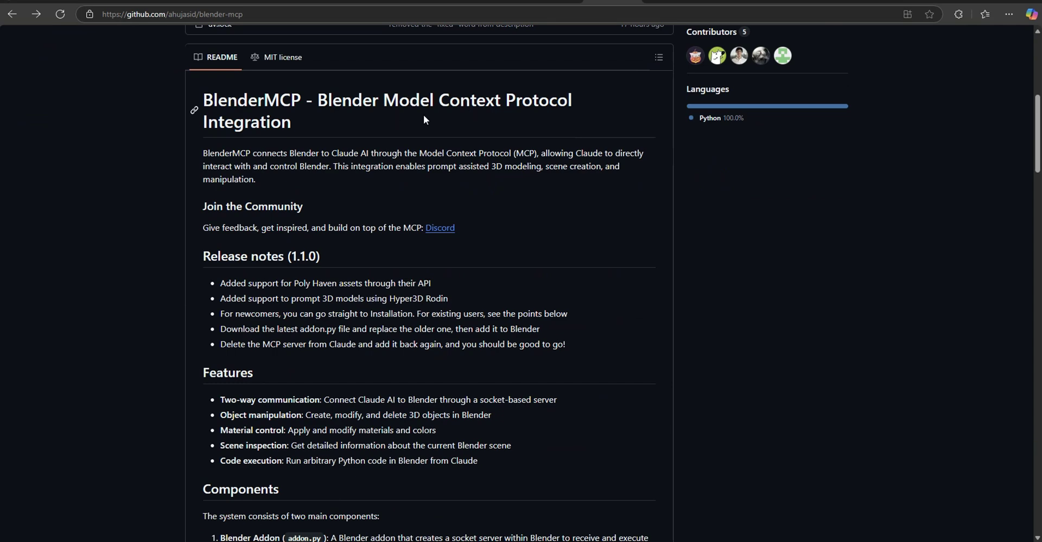
pyautogui.scroll(-7, 499, 304)
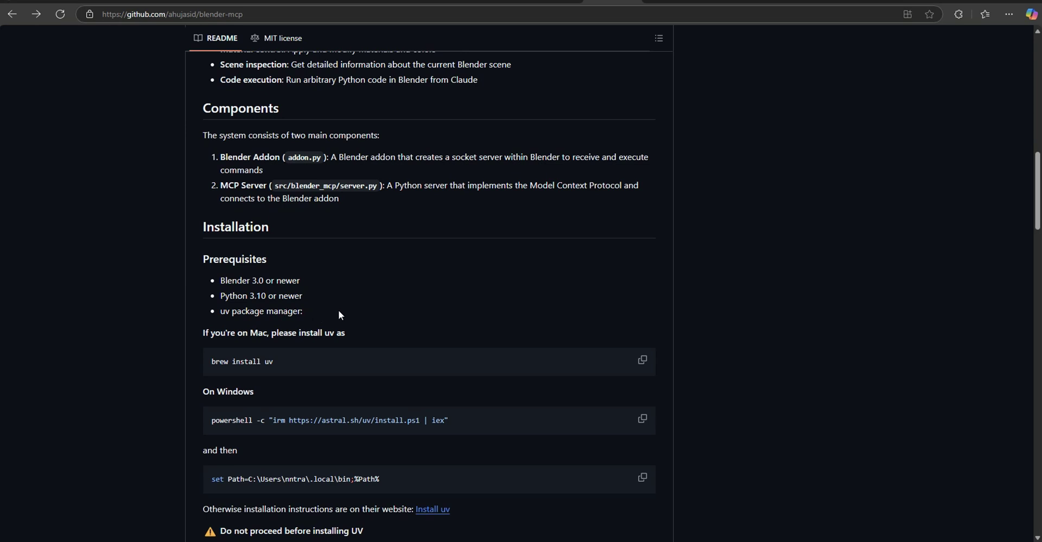
pyautogui.scroll(-2, 338, 310)
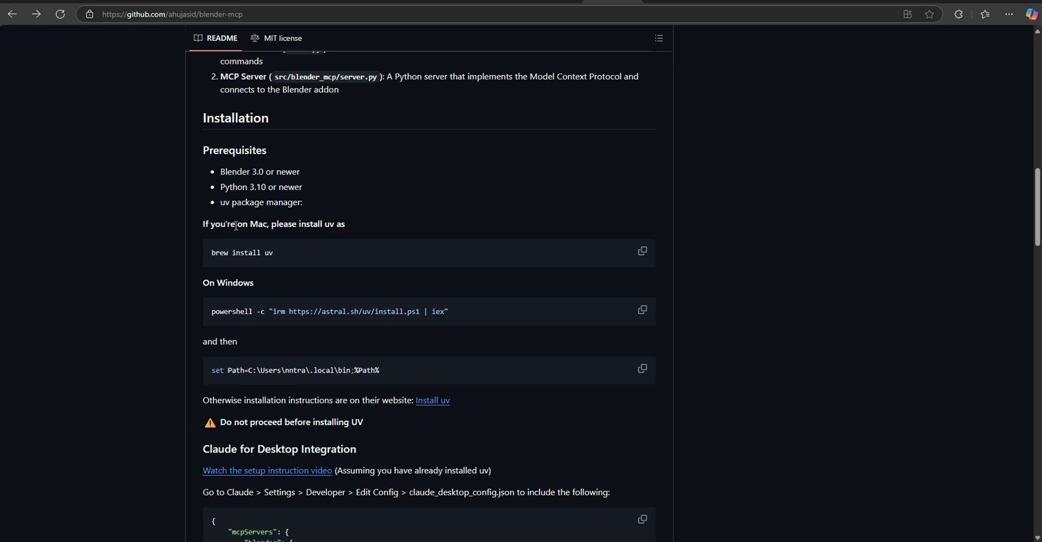
pyautogui.scroll(-4, 255, 270)
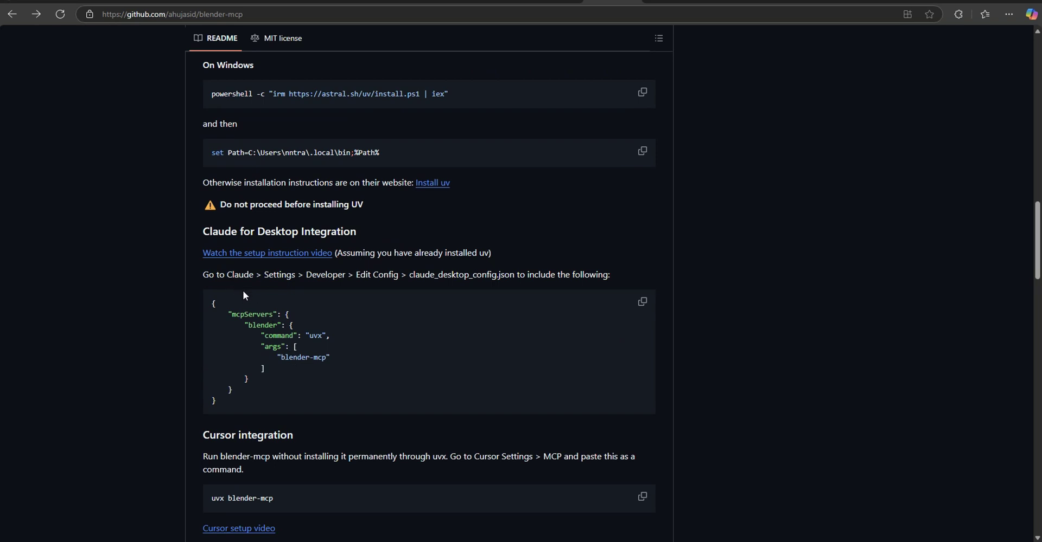
pyautogui.click(643, 302)
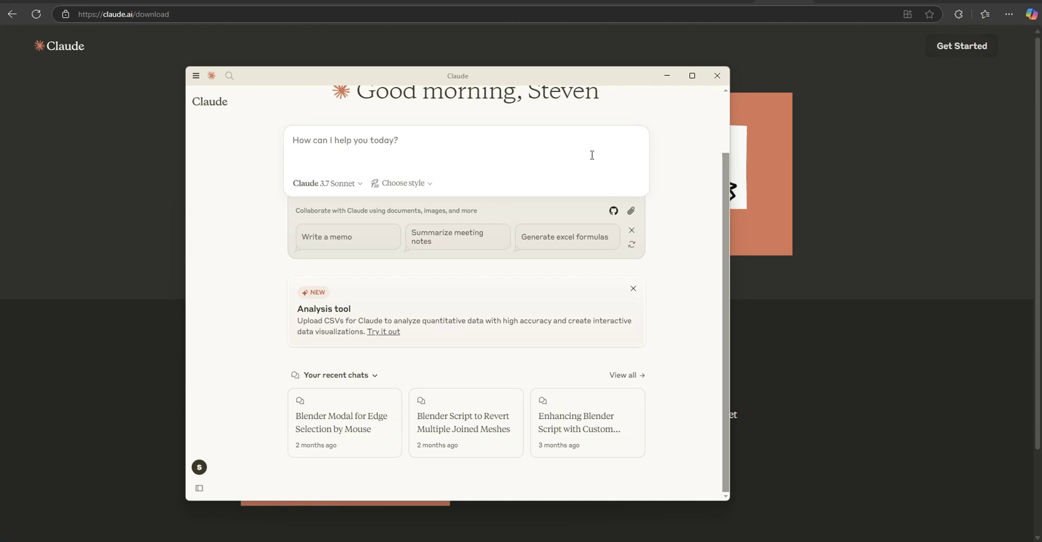
# Use Edit Config in Claude's File > Settings > Developer tab to reveal the config folder
pyautogui.click(197, 76)
pyautogui.moveTo(210, 91)
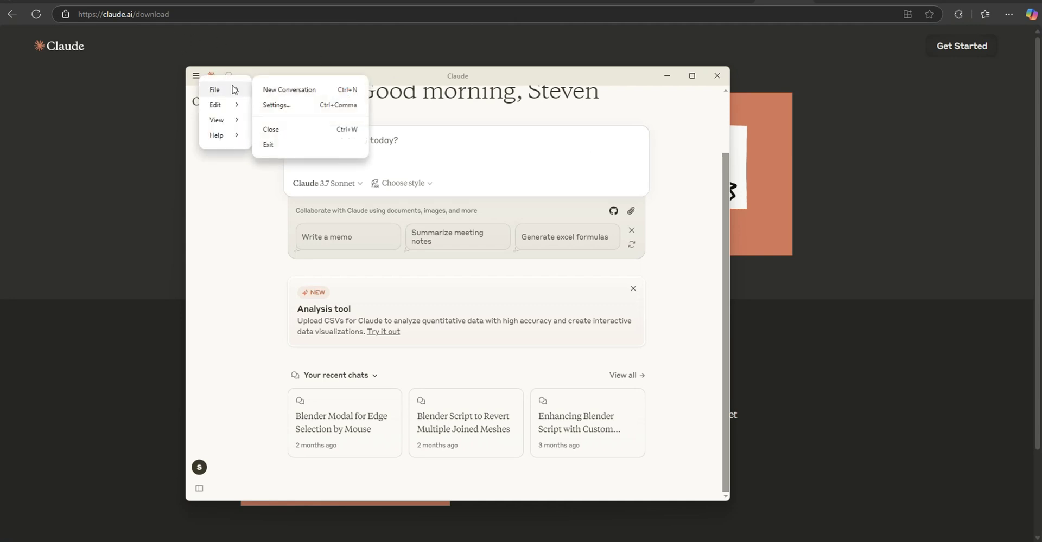
pyautogui.click(277, 105)
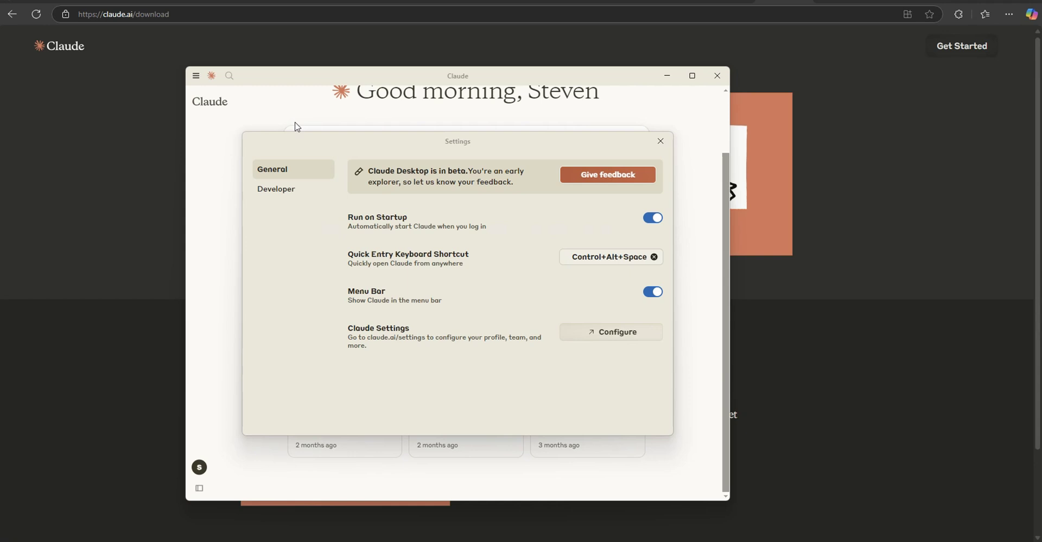
pyautogui.click(283, 193)
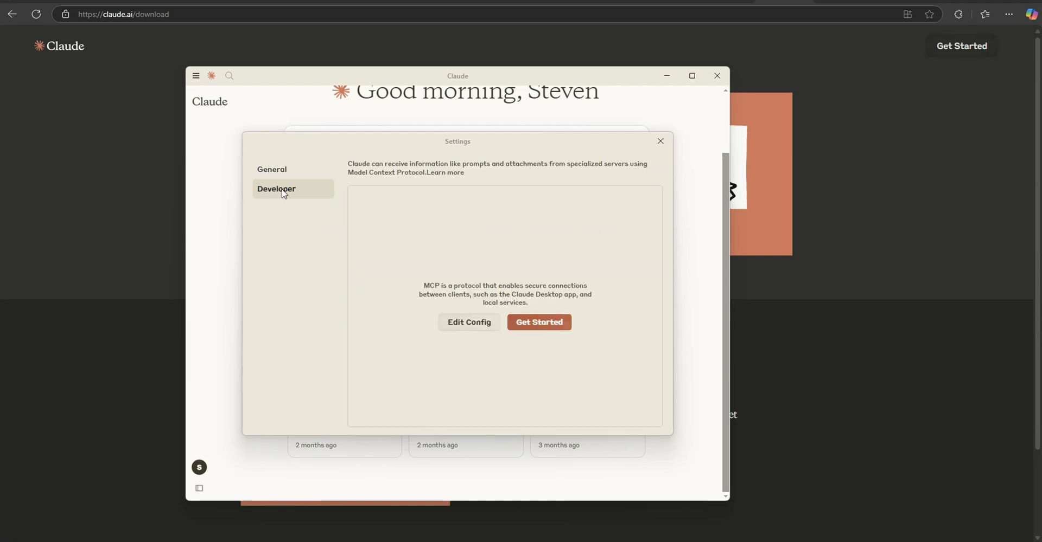
pyautogui.click(460, 322)
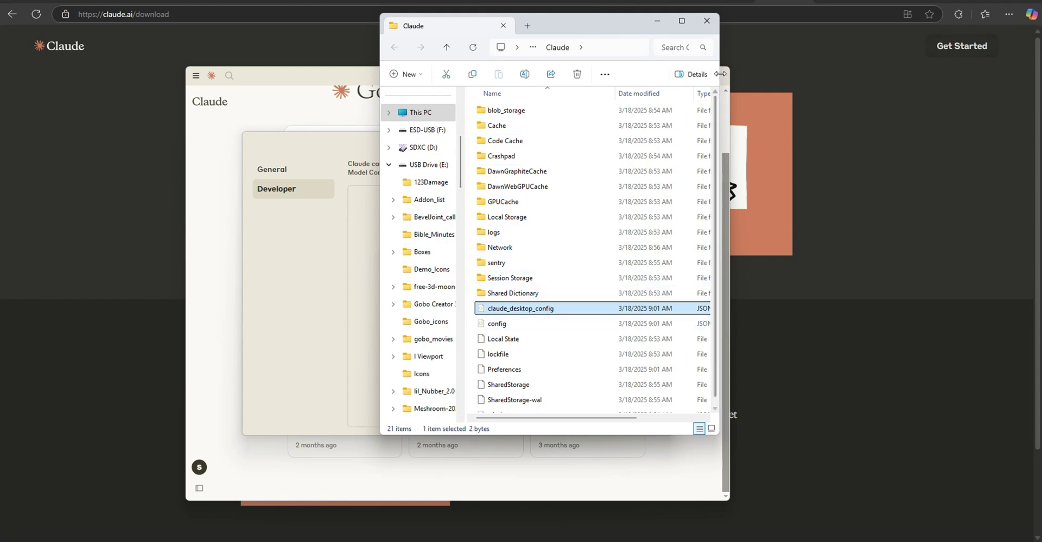
# Open claude_desktop_config.json in VS Code and paste the copied mcpServers JSON over its empty braces
pyautogui.moveTo(719, 74); pyautogui.dragTo(910, 86)
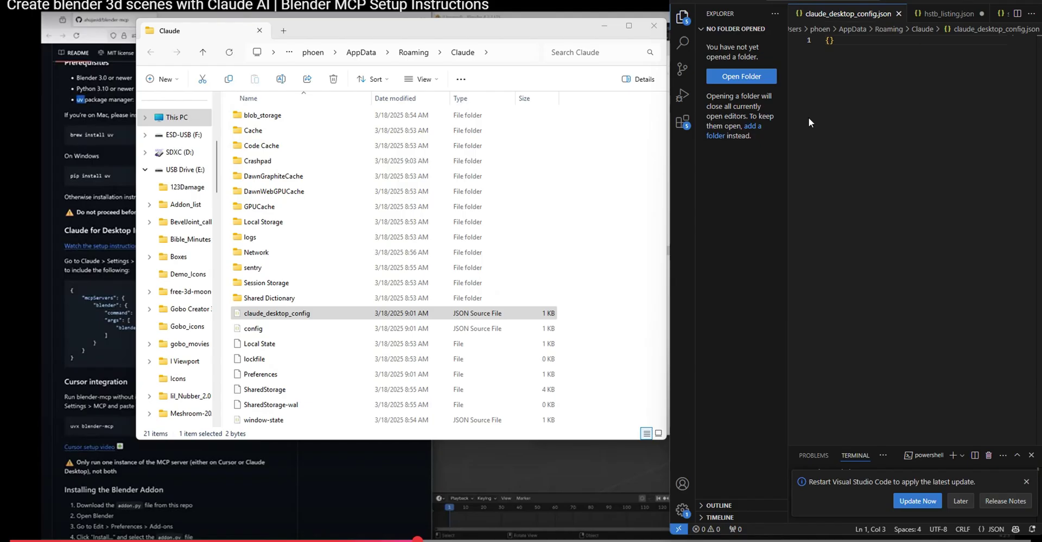
pyautogui.click(284, 315)
pyautogui.rightClick(289, 315)
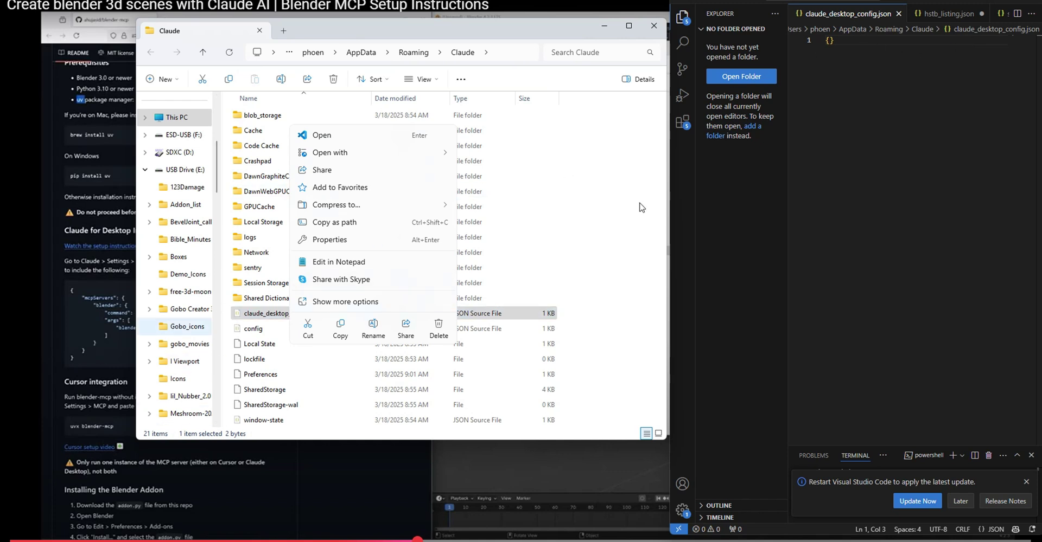
pyautogui.click(859, 47)
pyautogui.hotkey('ctrl', 'a')
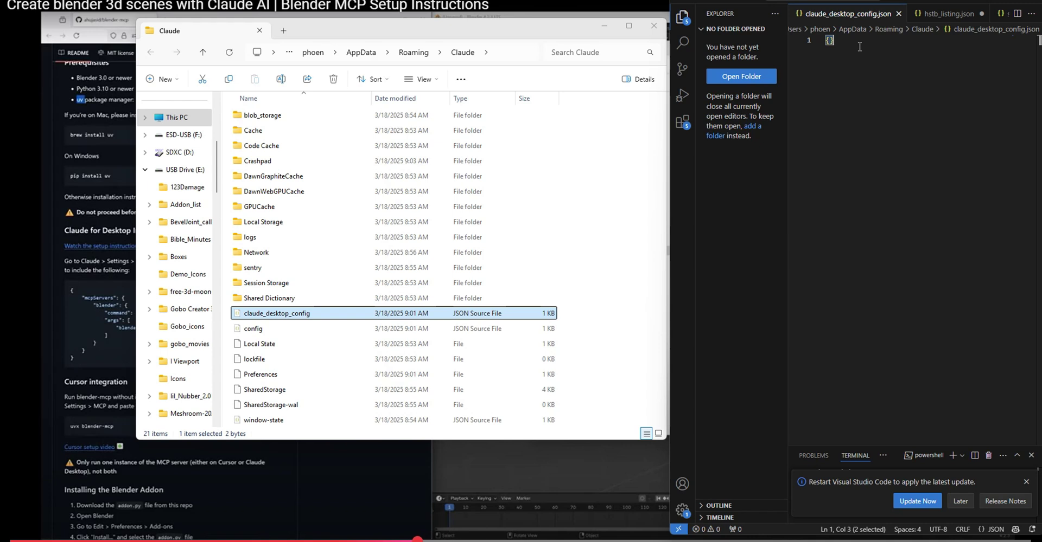
pyautogui.hotkey('ctrl', 'v')
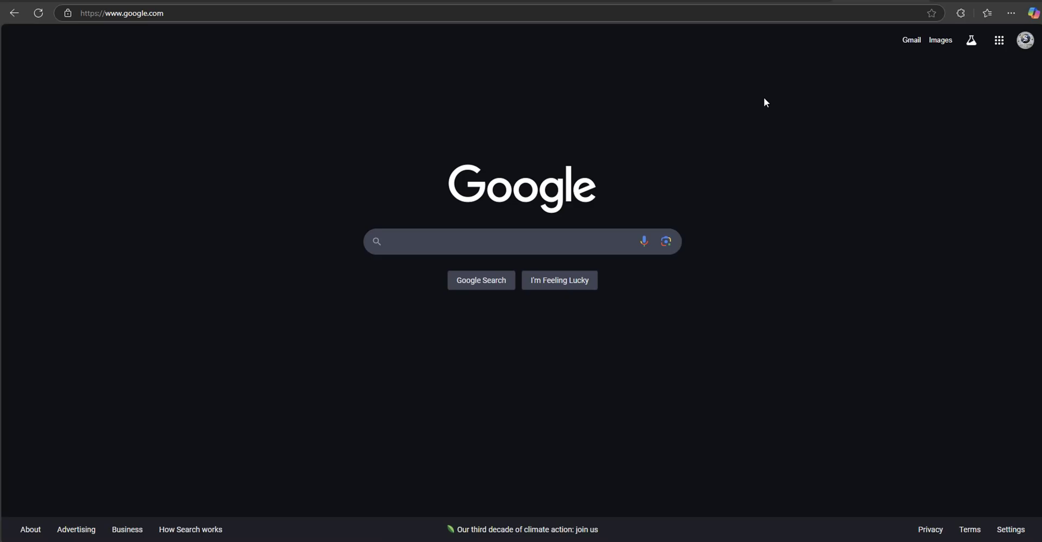
# Search Google for 'install uv' and open the 'Installation | uv' docs page
pyautogui.click(539, 241)
pyautogui.write('install ')
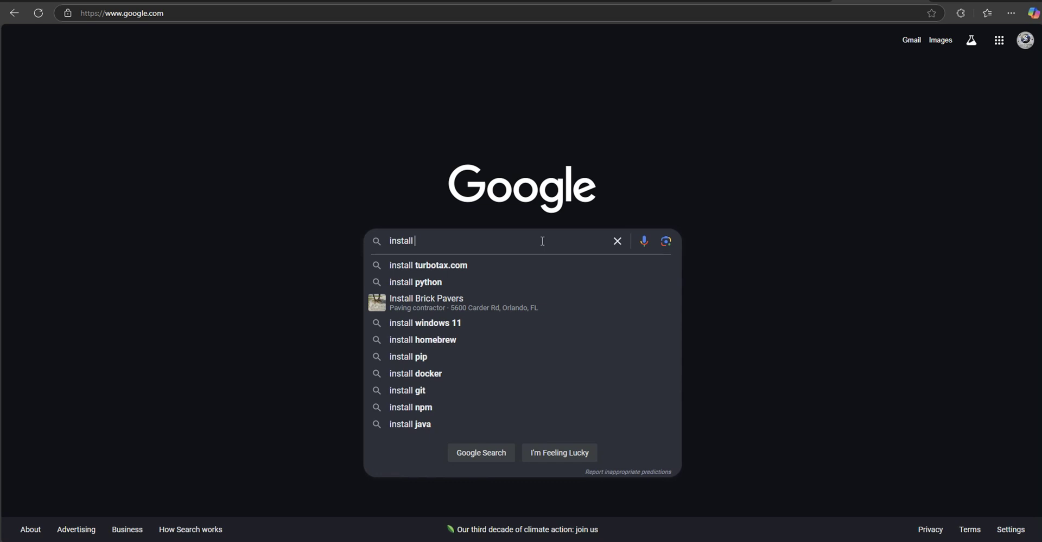
pyautogui.write('uv')
pyautogui.press('Return')
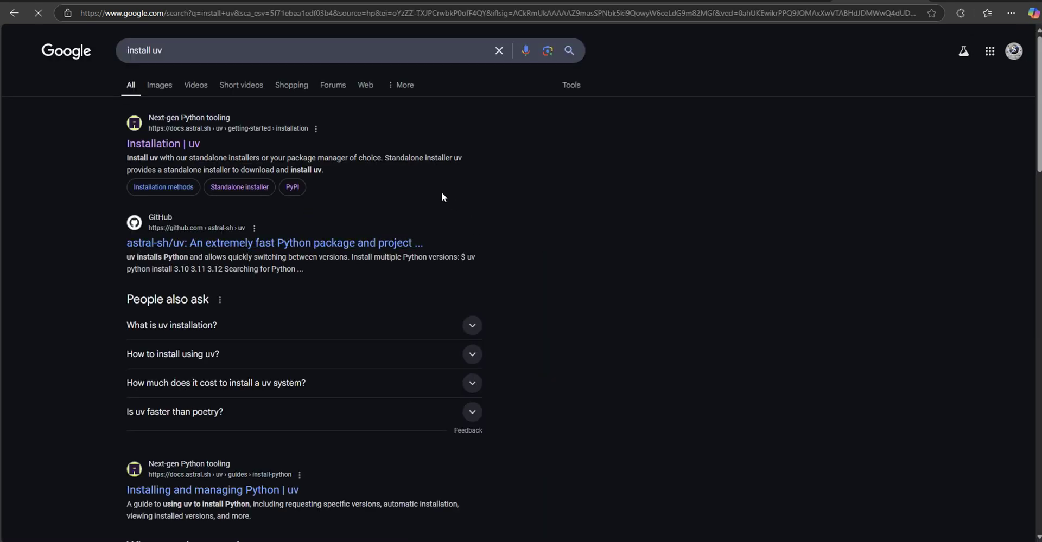
pyautogui.click(154, 144)
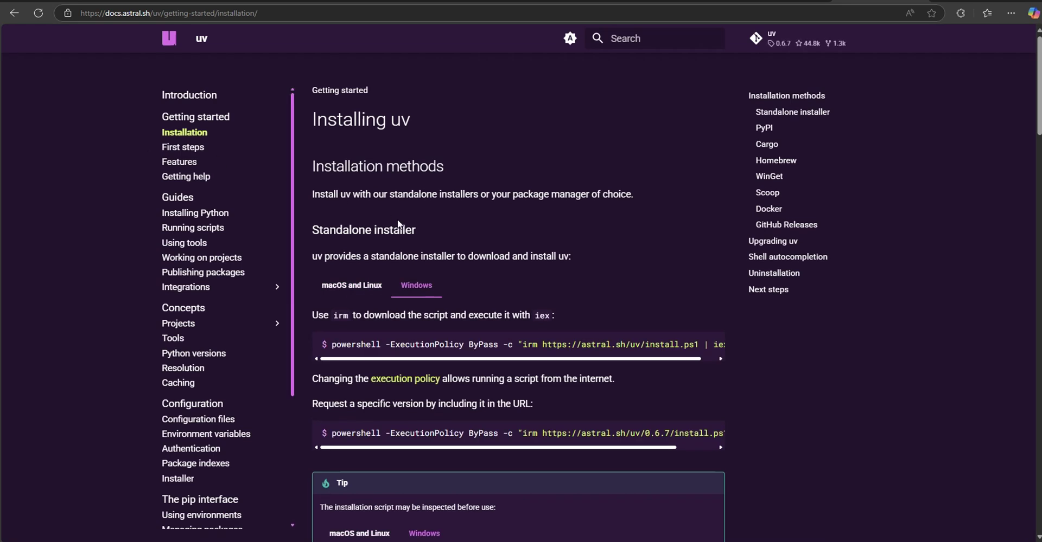
# Copy the Windows PowerShell install command and launch Windows PowerShell
pyautogui.moveTo(334, 344); pyautogui.dragTo(668, 354)
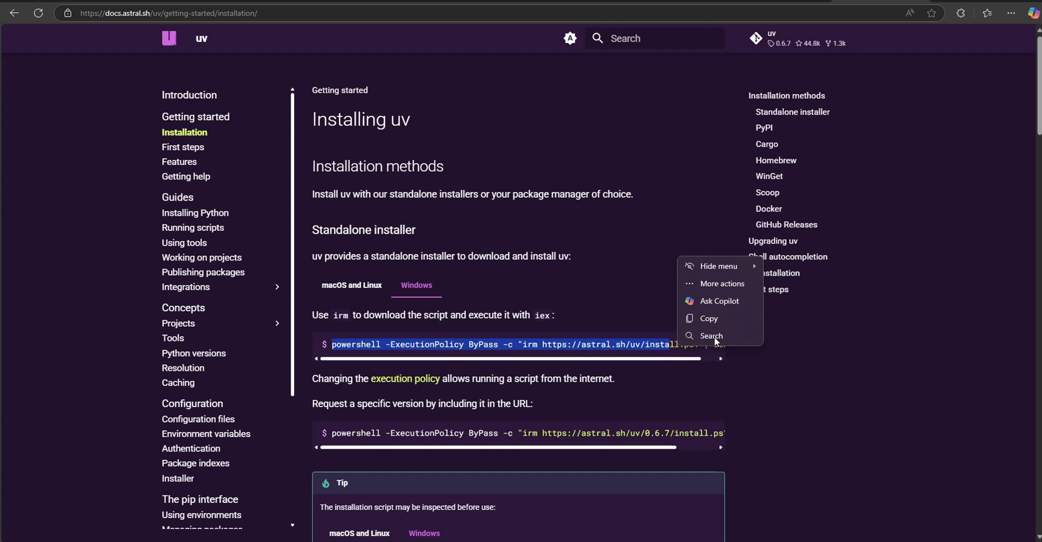
pyautogui.click(714, 321)
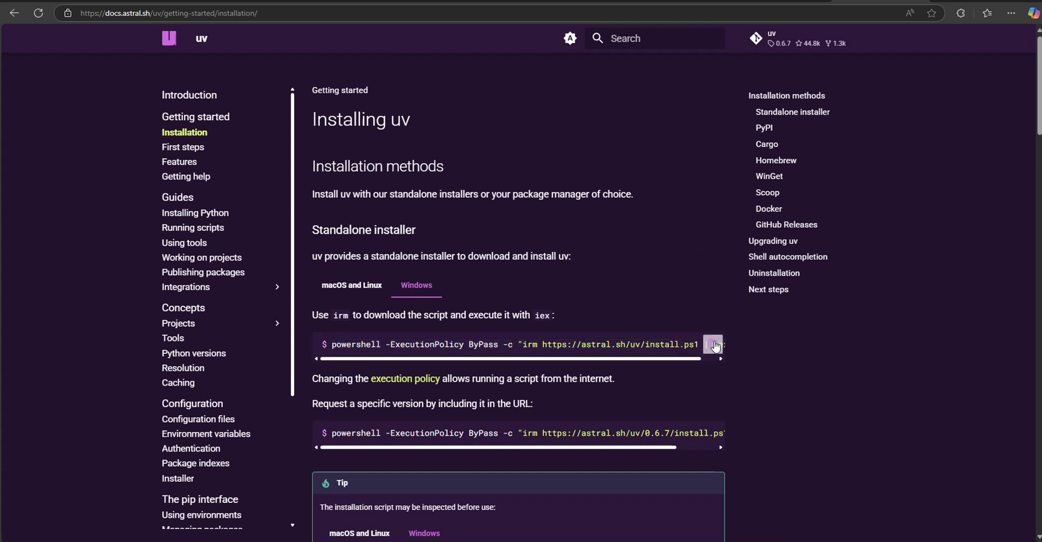
pyautogui.click(714, 346)
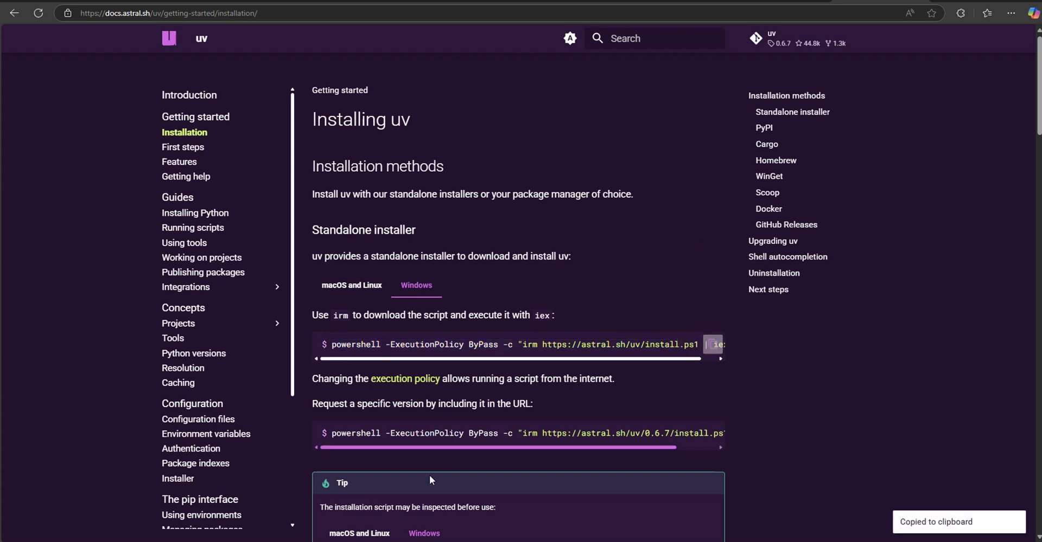
pyautogui.press('super')
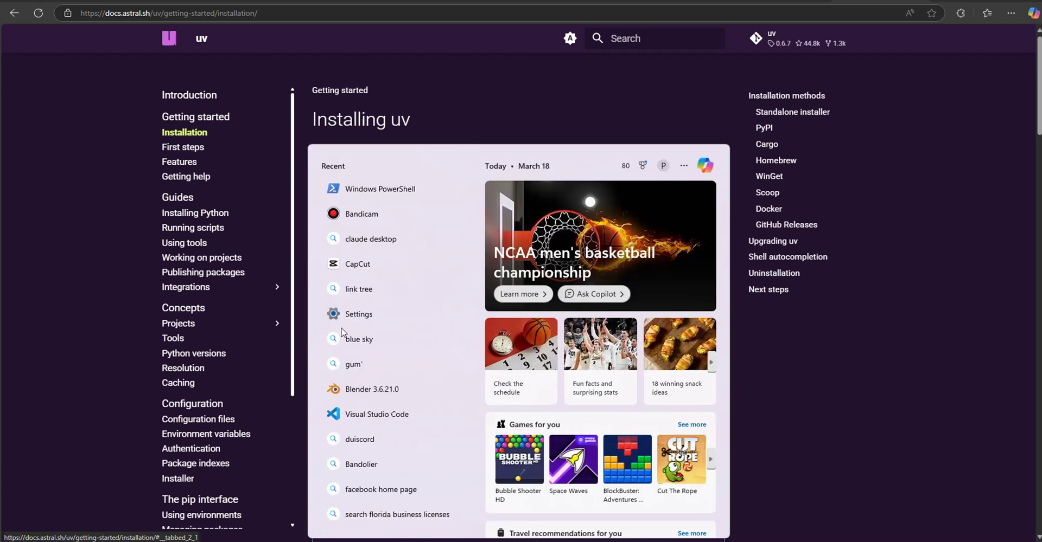
pyautogui.click(349, 193)
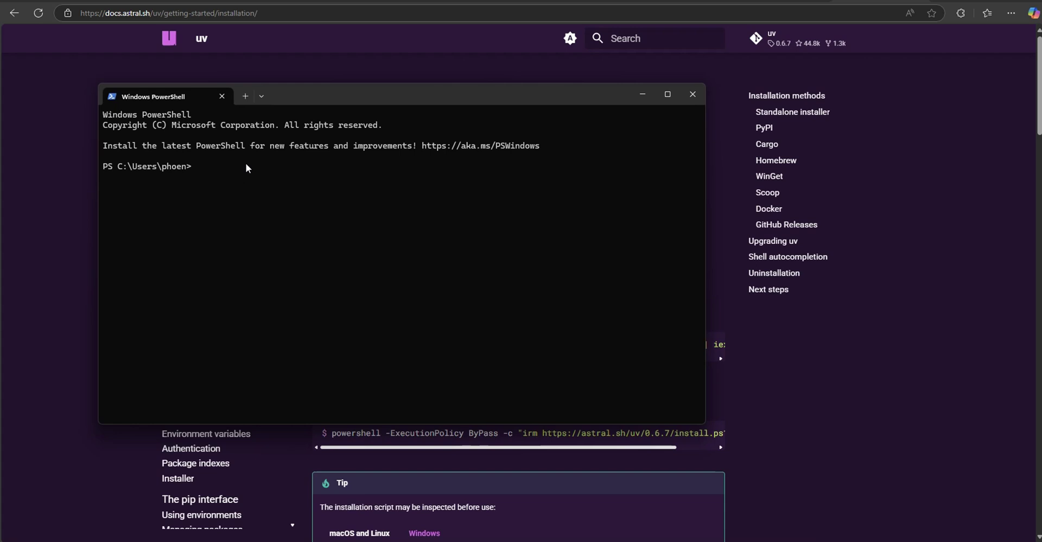
# Run 'pip install uv' in PowerShell, confirming uv 0.6.7 is already installed, then minimize it
pyautogui.hotkey('ctrl', 'v')
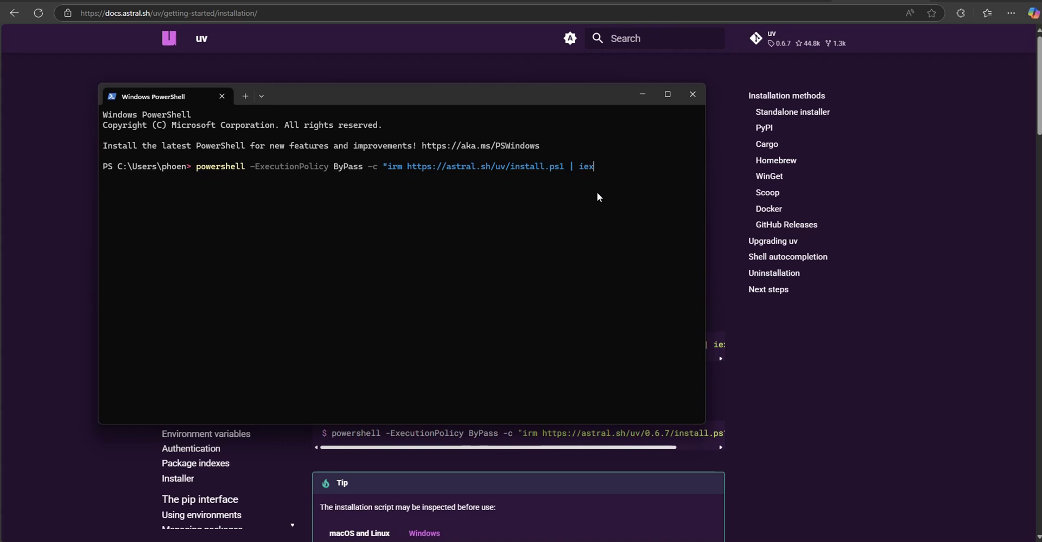
pyautogui.press('BackSpace')
pyautogui.press('BackSpace')
pyautogui.press('BackSpace')
pyautogui.press('BackSpace')
pyautogui.press('BackSpace')
pyautogui.press('BackSpace')
pyautogui.press('BackSpace')
pyautogui.press('BackSpace')
pyautogui.press('BackSpace')
pyautogui.press('BackSpace')
pyautogui.press('BackSpace')
pyautogui.press('BackSpace')
pyautogui.press('BackSpace')
pyautogui.press('BackSpace')
pyautogui.press('BackSpace')
pyautogui.press('BackSpace')
pyautogui.press('BackSpace')
pyautogui.press('BackSpace')
pyautogui.press('BackSpace')
pyautogui.press('BackSpace')
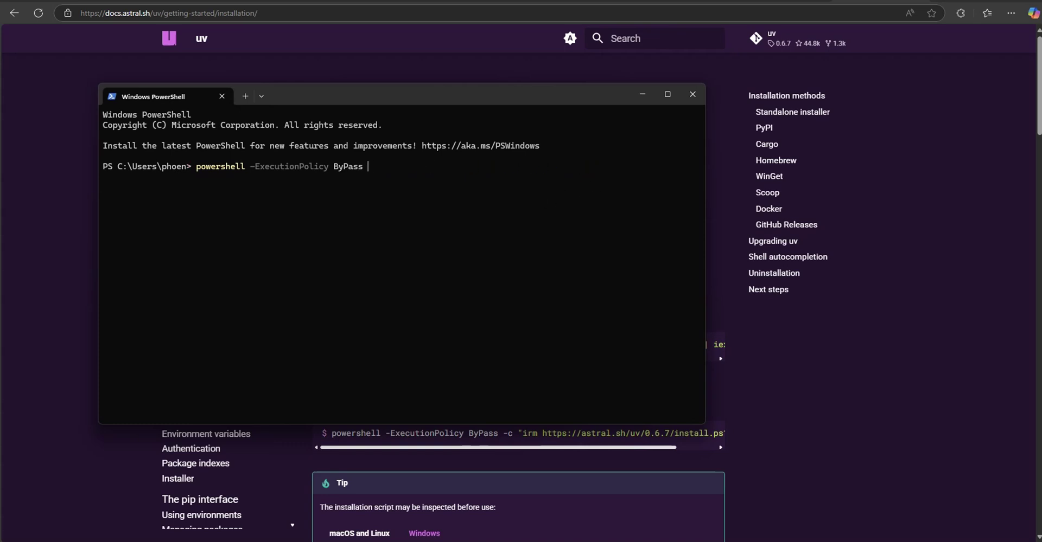
pyautogui.press('BackSpace')
pyautogui.press('BackSpace')
pyautogui.press('BackSpace')
pyautogui.press('BackSpace')
pyautogui.press('BackSpace')
pyautogui.press('BackSpace')
pyautogui.press('BackSpace')
pyautogui.press('BackSpace')
pyautogui.press('BackSpace')
pyautogui.press('BackSpace')
pyautogui.press('BackSpace')
pyautogui.press('BackSpace')
pyautogui.press('BackSpace')
pyautogui.press('BackSpace')
pyautogui.press('BackSpace')
pyautogui.press('BackSpace')
pyautogui.press('BackSpace')
pyautogui.press('BackSpace')
pyautogui.press('BackSpace')
pyautogui.press('BackSpace')
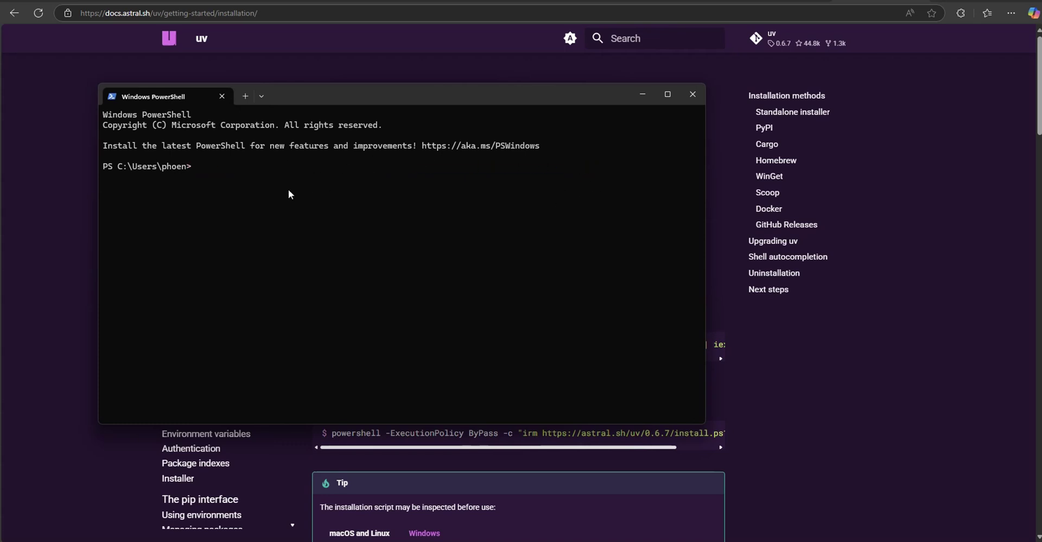
pyautogui.moveTo(349, 102); pyautogui.dragTo(370, 106)
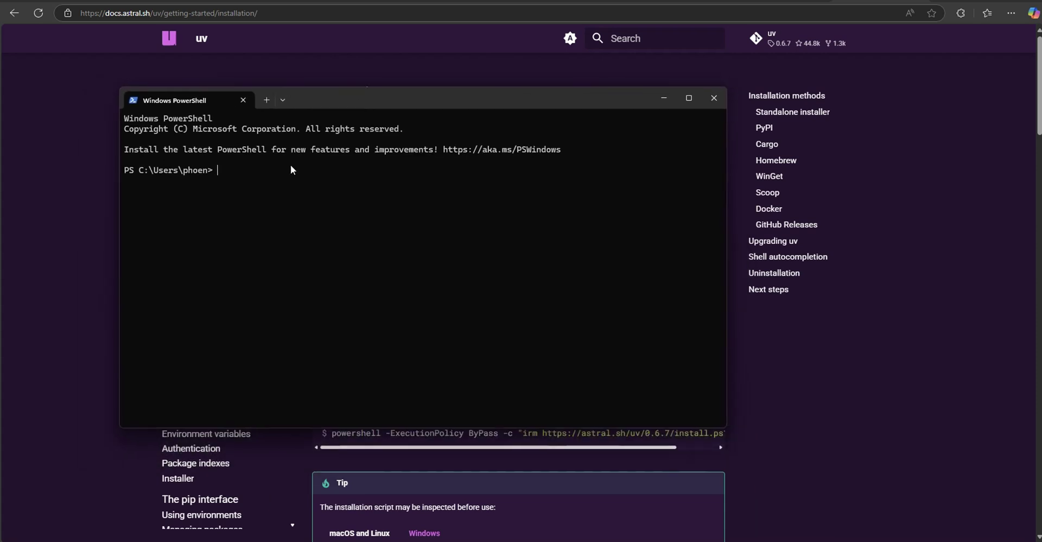
pyautogui.write('pip install uv')
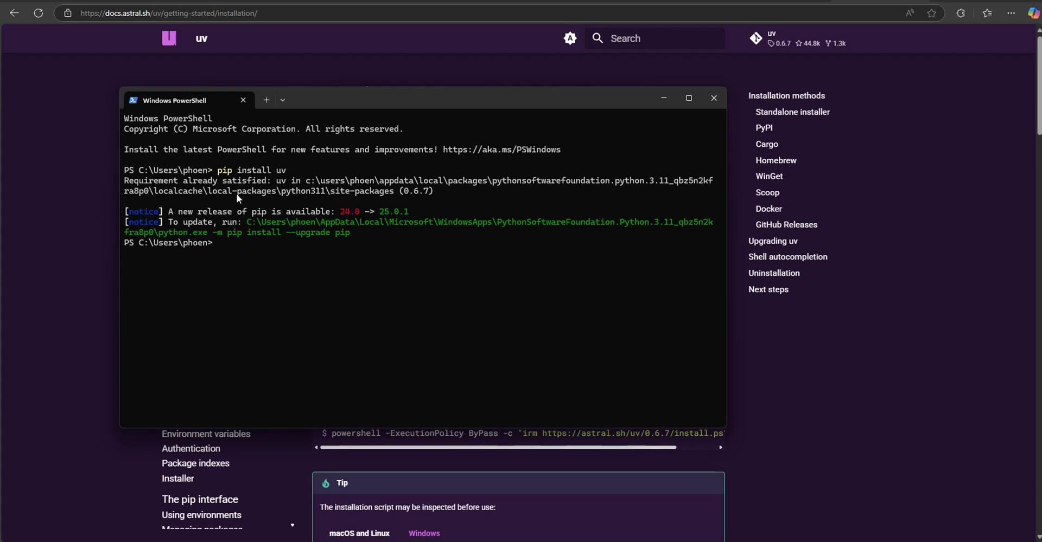
pyautogui.click(663, 99)
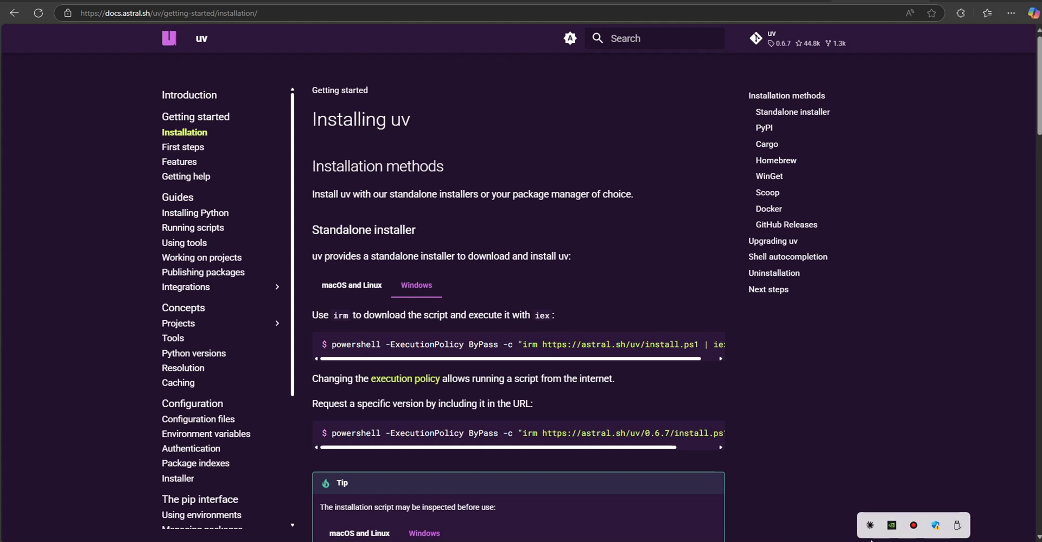
# Quit the Claude app from its tray icon and bring the desktop and Blender into view
pyautogui.rightClick(869, 525)
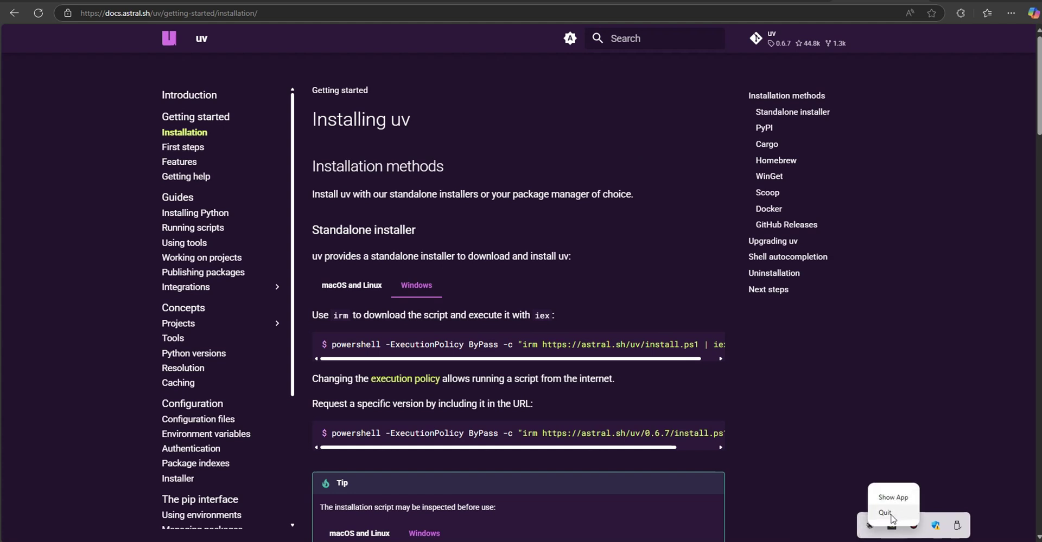
pyautogui.click(887, 513)
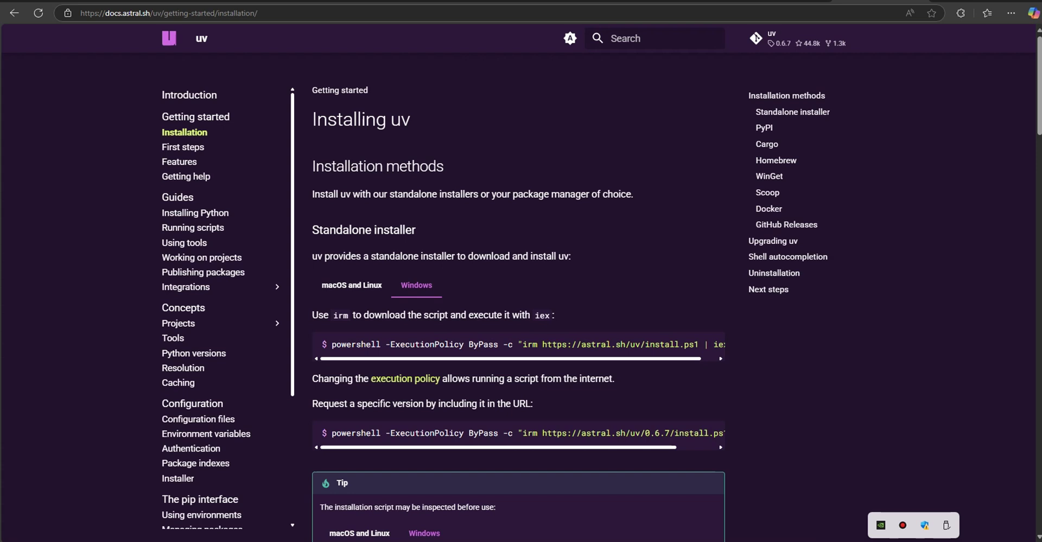
pyautogui.click(883, 341)
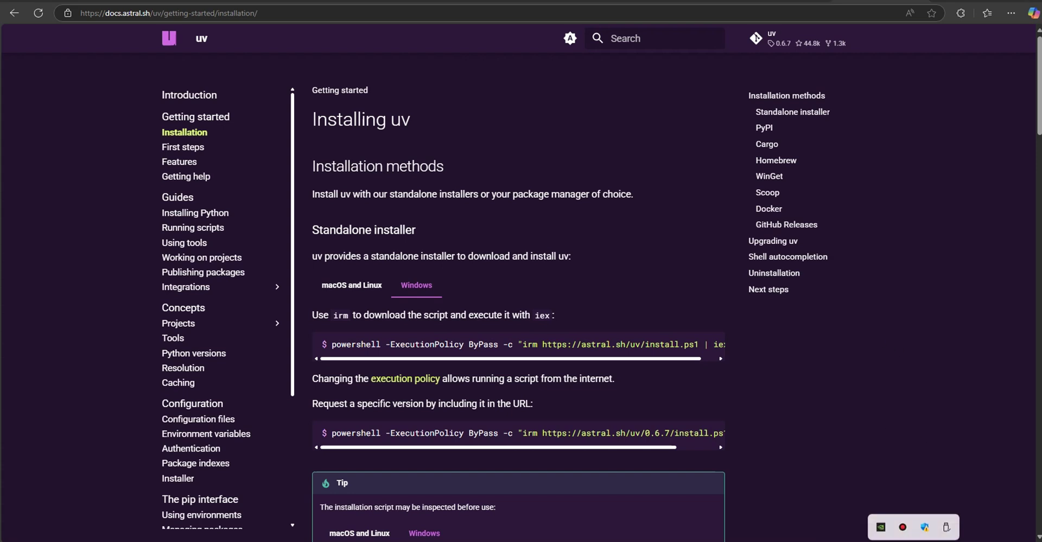
pyautogui.rightClick(890, 427)
pyautogui.click(877, 447)
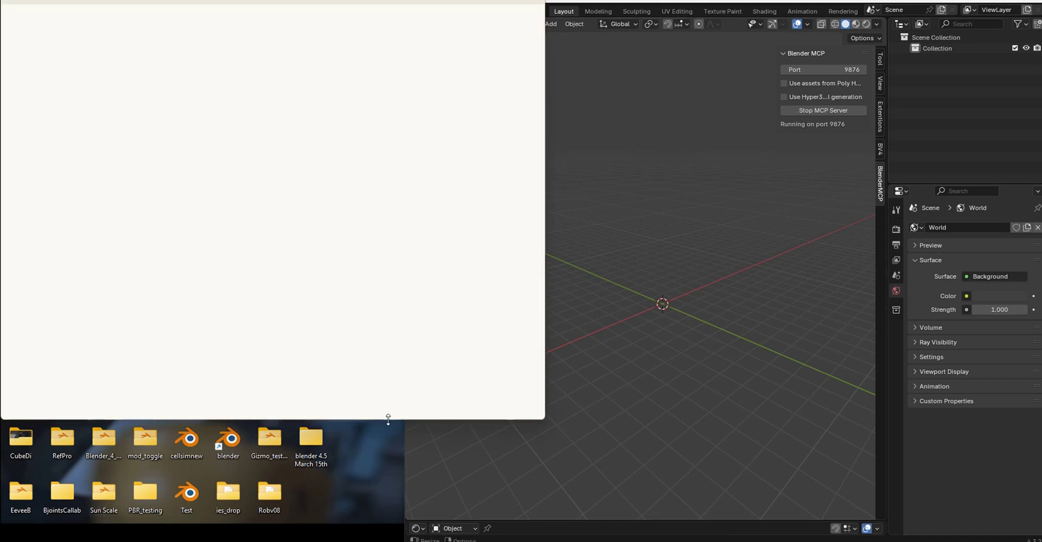
# Resize the Claude window to fill the left side beside Blender and focus the prompt box
pyautogui.moveTo(388, 421); pyautogui.dragTo(384, 538)
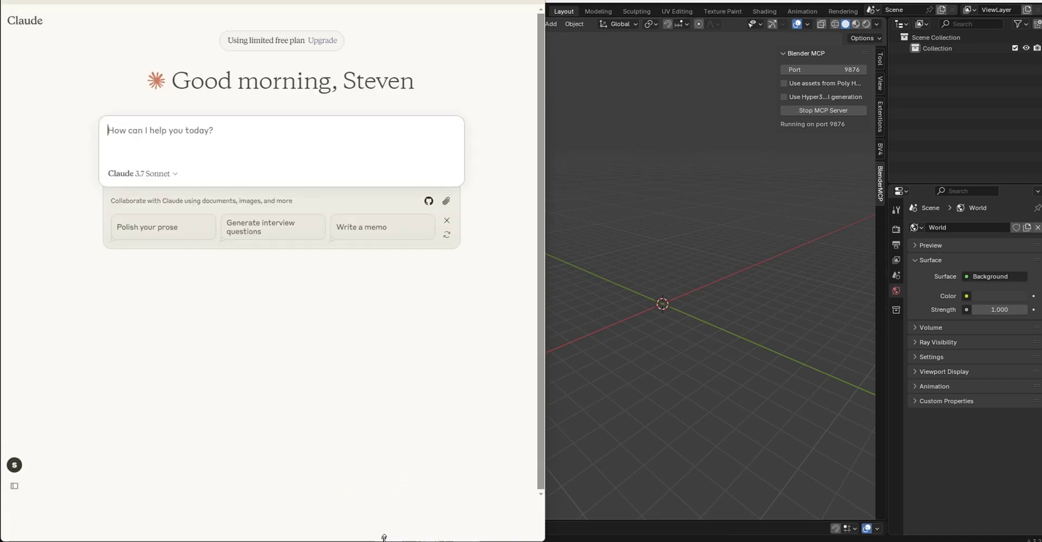
pyautogui.click(545, 432)
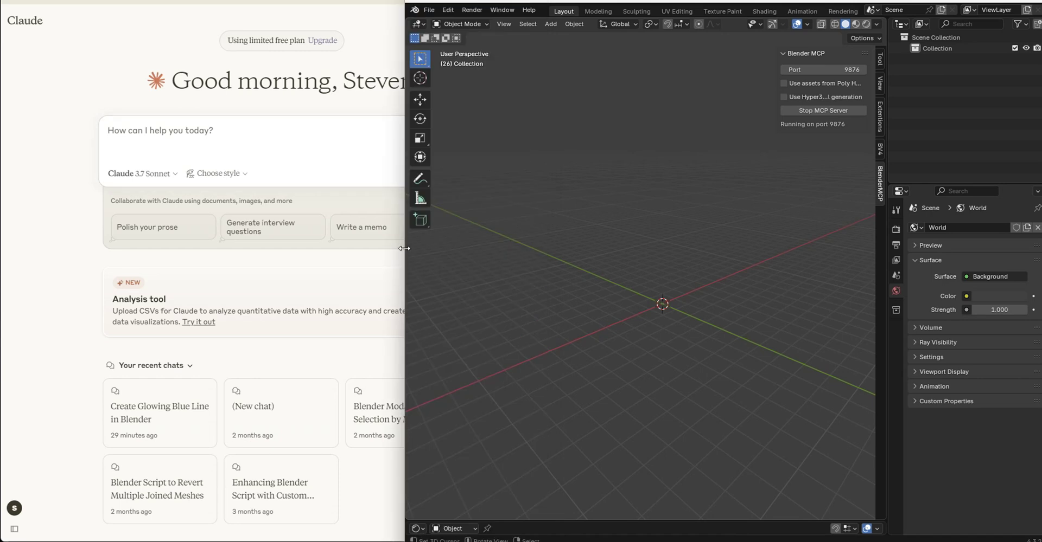
pyautogui.click(383, 269)
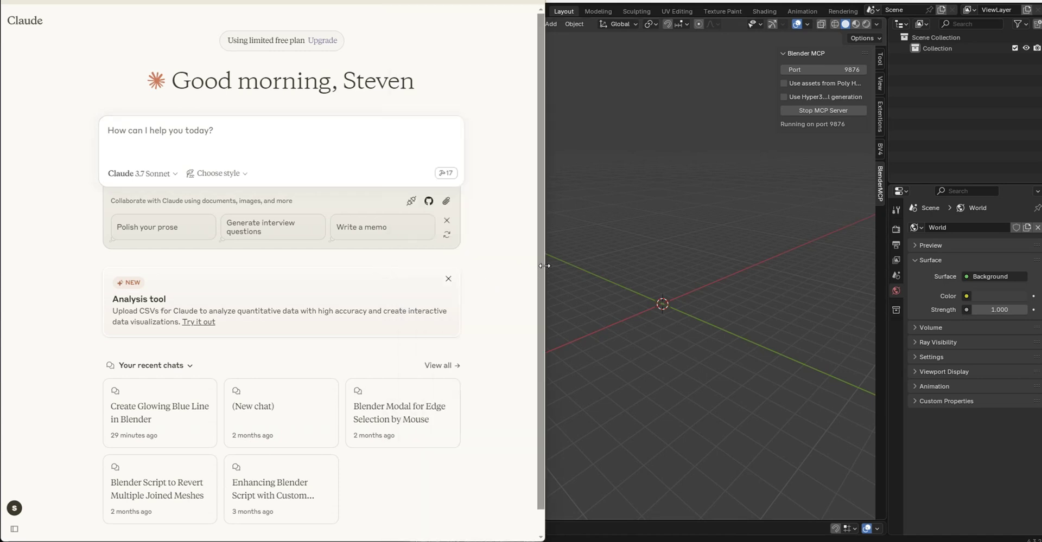
pyautogui.moveTo(545, 267); pyautogui.dragTo(401, 263)
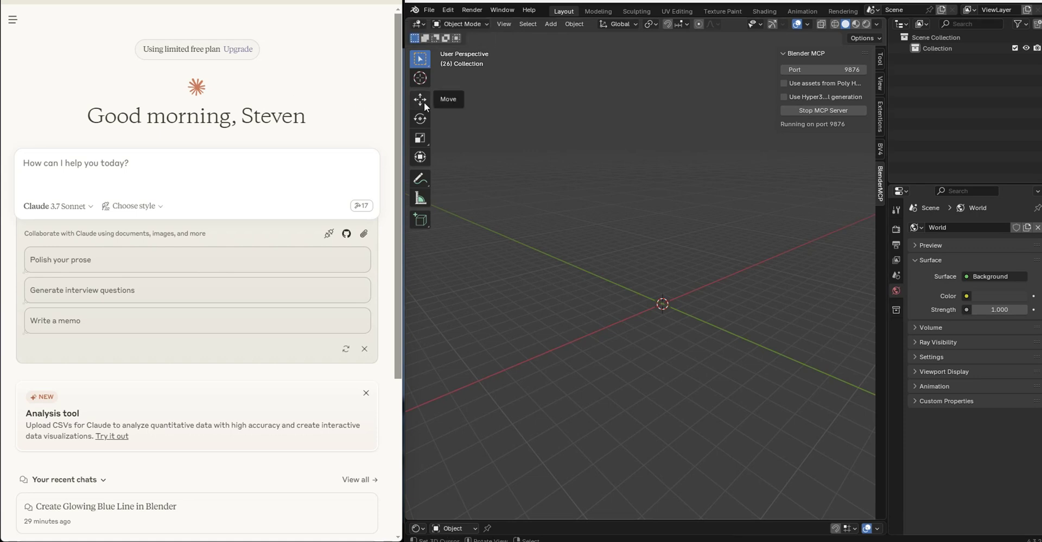
pyautogui.click(251, 160)
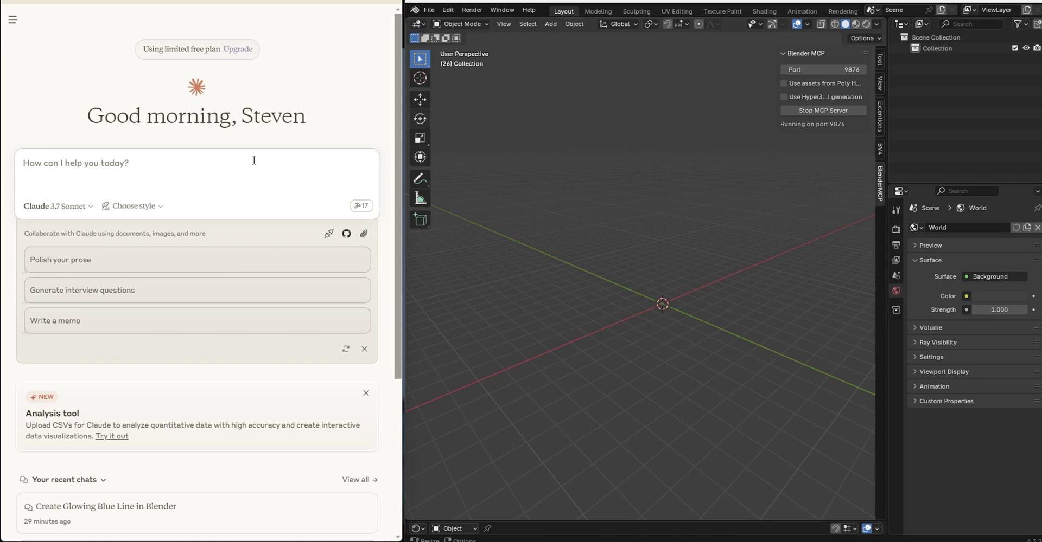
# Scroll through the Blender MCP tools list, then close it
pyautogui.click(352, 209)
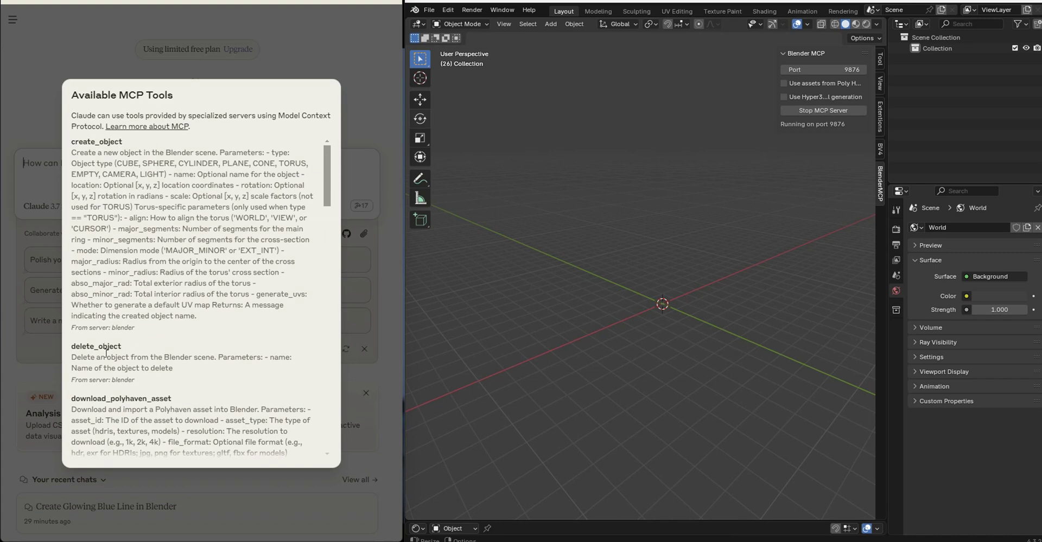
pyautogui.moveTo(325, 171); pyautogui.dragTo(324, 211)
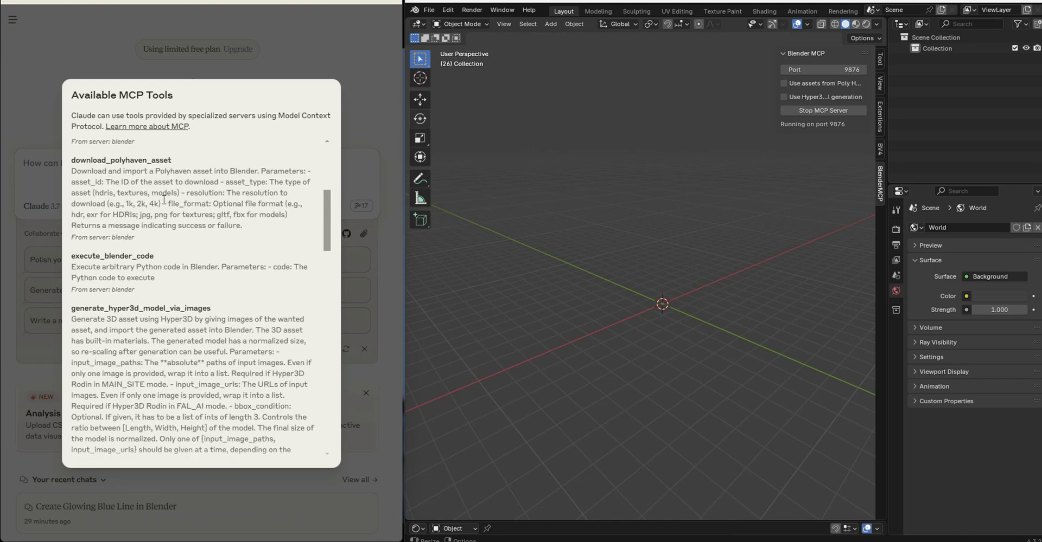
pyautogui.moveTo(324, 224); pyautogui.dragTo(324, 130)
pyautogui.click(291, 58)
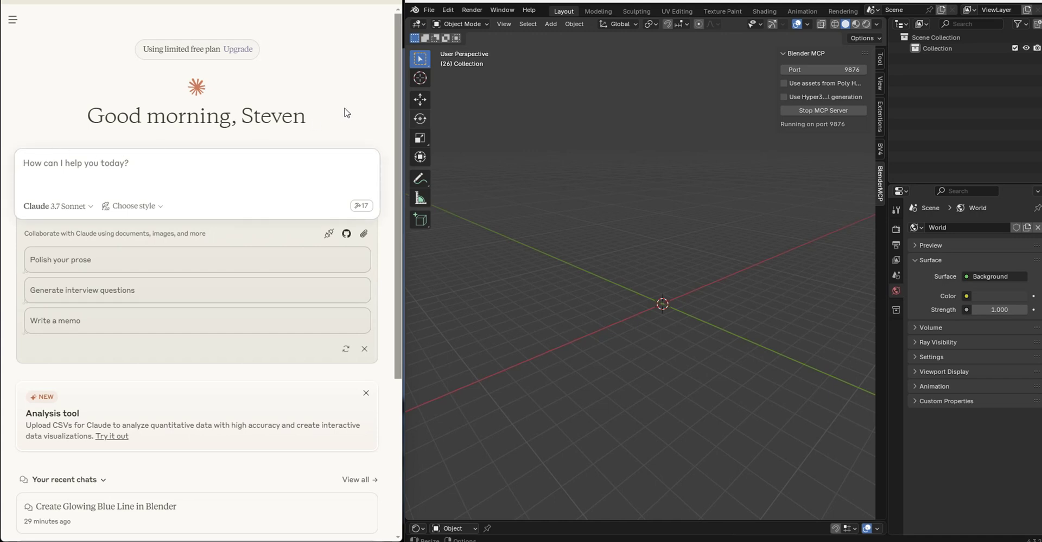
# Send Claude the request for five differently coloured cubes in a row at scale 1
pyautogui.write('Cre')
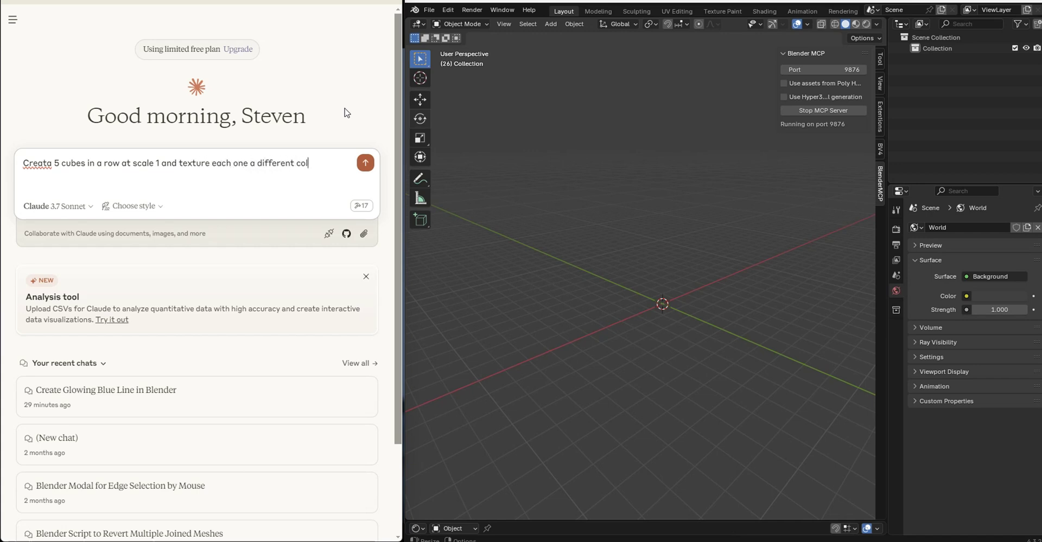
pyautogui.press('Return')
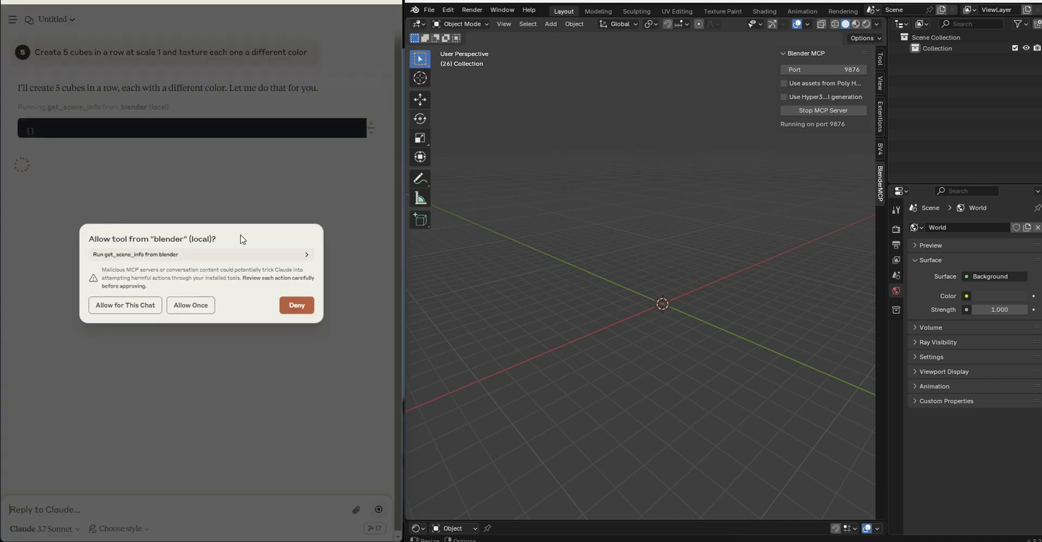
# Allow get_scene_info, create_object and the other Blender tools for this chat
pyautogui.click(123, 307)
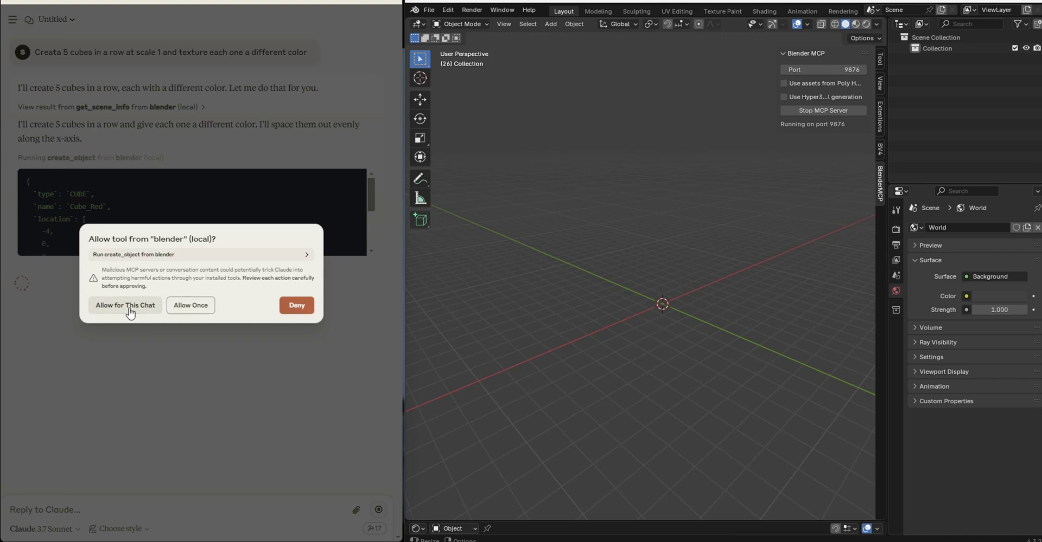
pyautogui.click(294, 256)
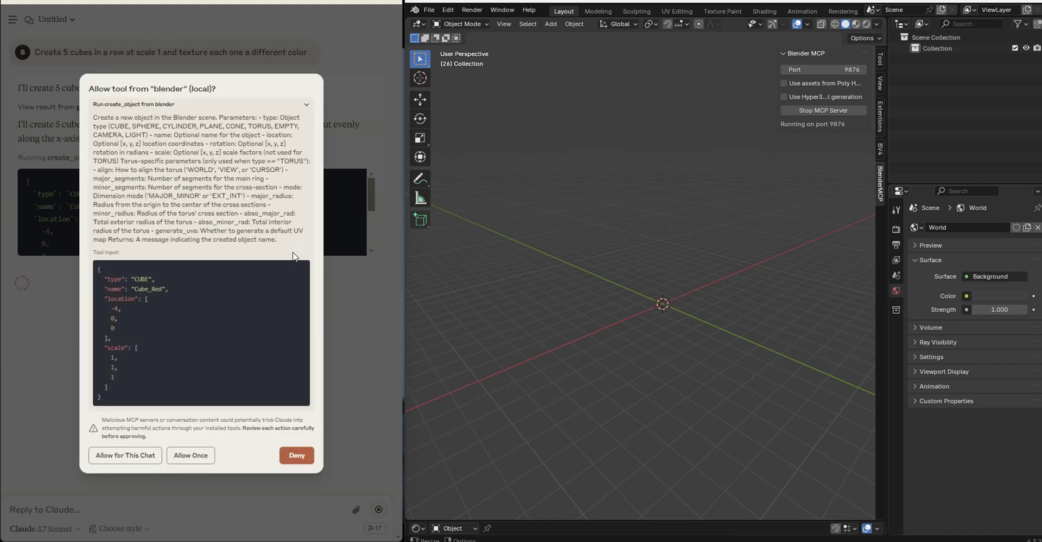
pyautogui.click(126, 457)
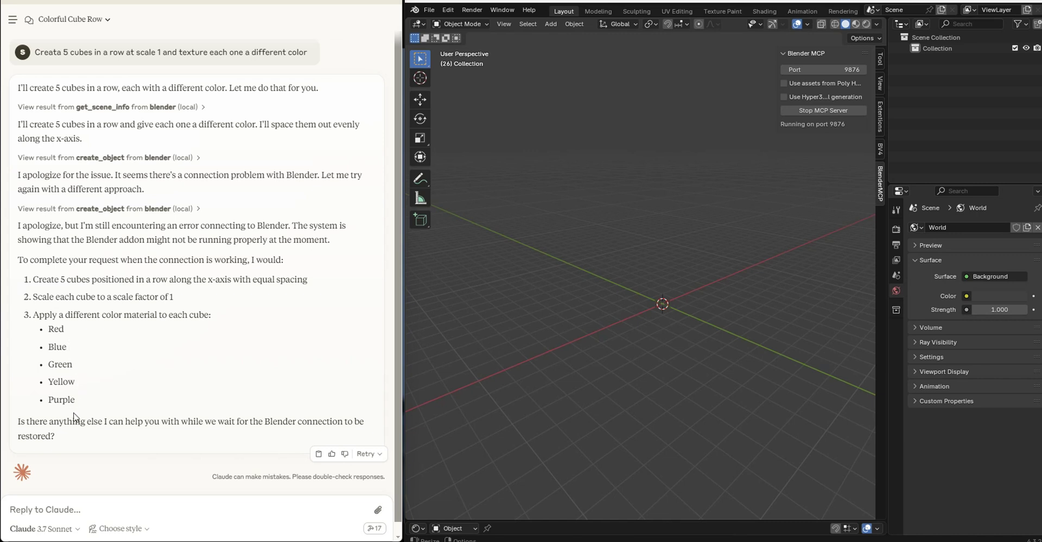
pyautogui.scroll(-1, 190, 402)
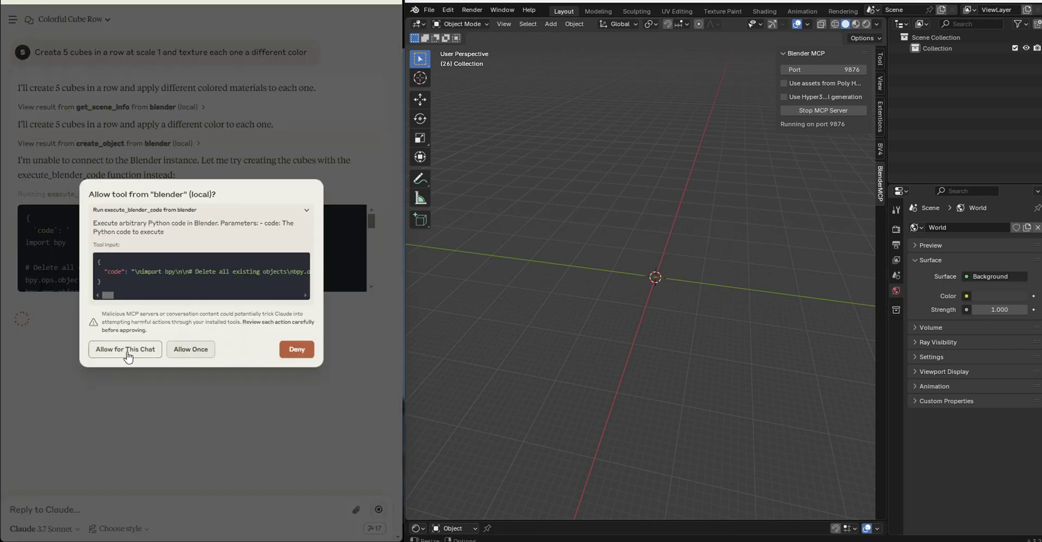
pyautogui.click(127, 350)
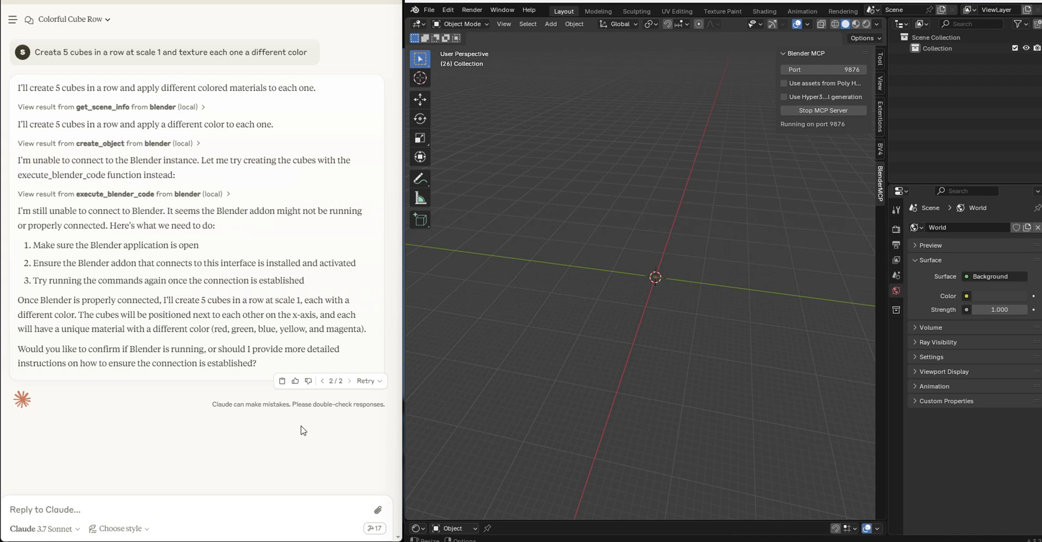
# Stop the MCP server and regenerate Claude's reply with the same prompt
pyautogui.click(811, 109)
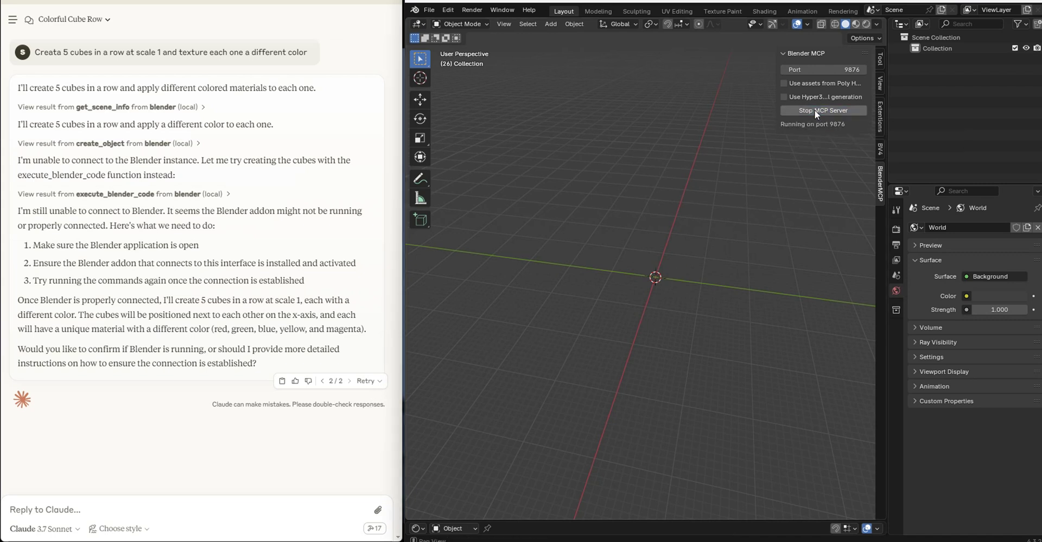
pyautogui.click(367, 383)
pyautogui.click(362, 399)
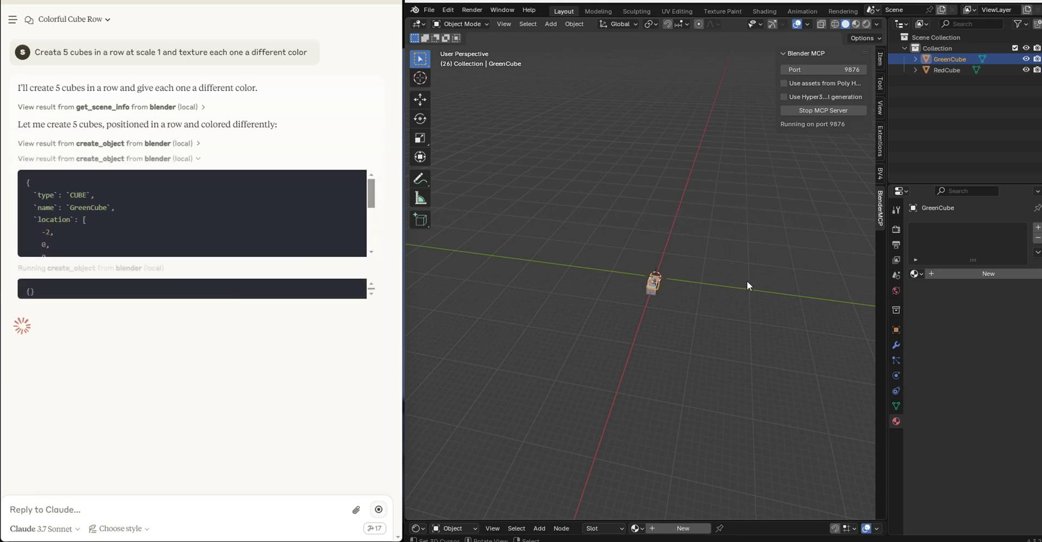
# Allow Claude's Blender tools for this chat while inspecting the cube row in the viewport
pyautogui.moveTo(743, 282); pyautogui.dragTo(735, 228, button='middle')
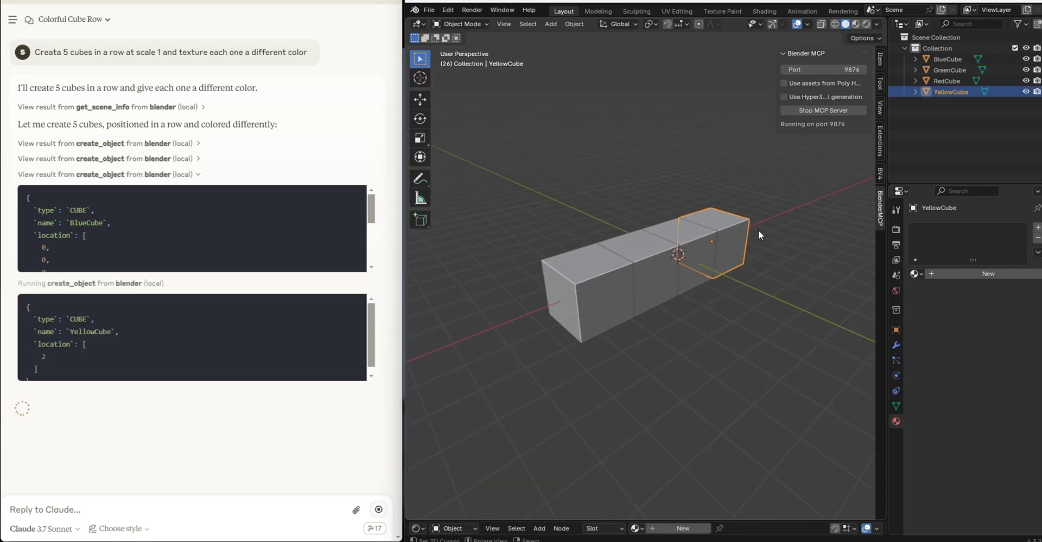
pyautogui.keyDown('shift'); pyautogui.moveTo(799, 208); pyautogui.dragTo(769, 233, button='middle'); pyautogui.keyUp('shift')
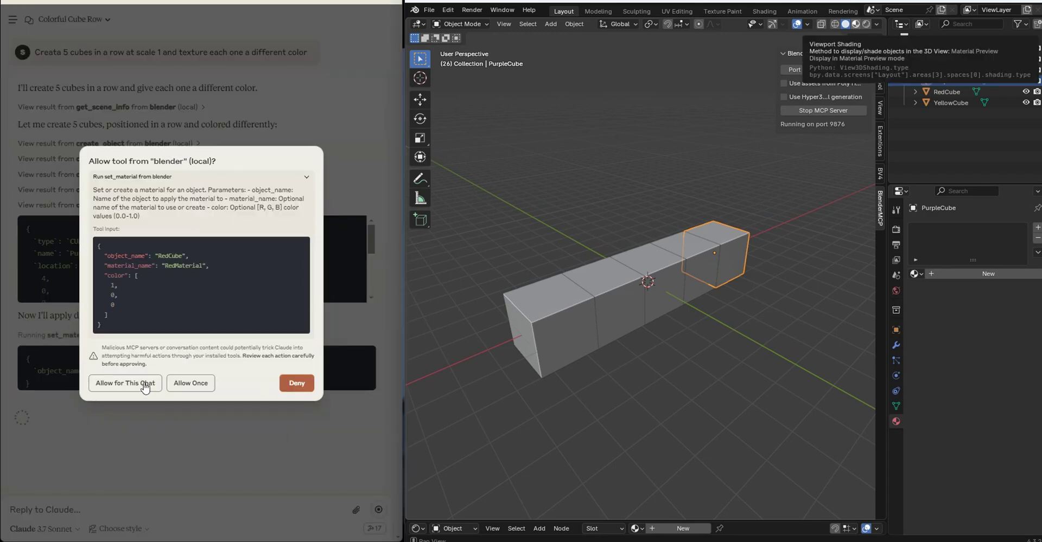
pyautogui.click(145, 385)
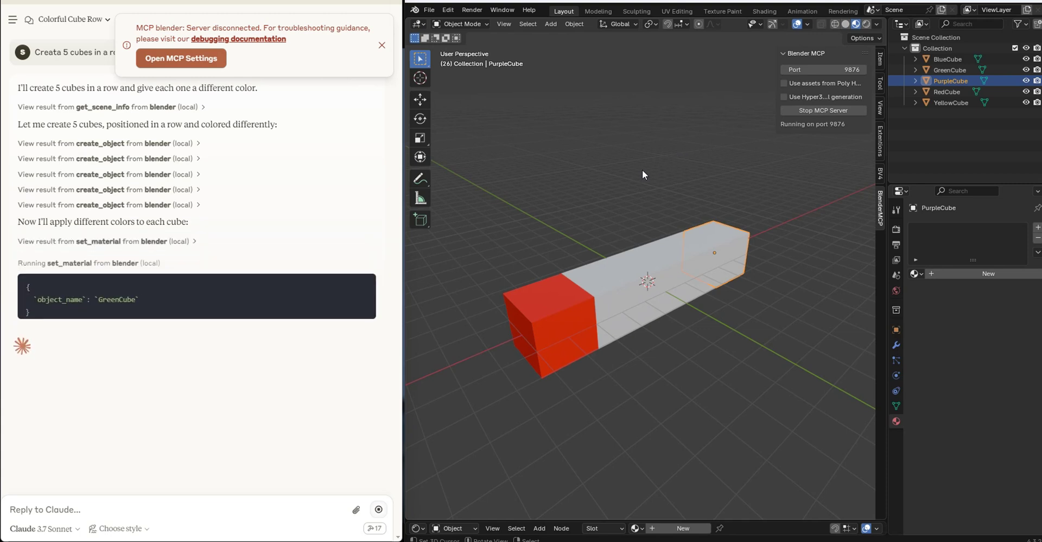
pyautogui.moveTo(643, 170)
pyautogui.mouseDown(button='middle')
pyautogui.moveTo(752, 173)
pyautogui.moveTo(646, 169)
pyautogui.mouseUp(button='middle')
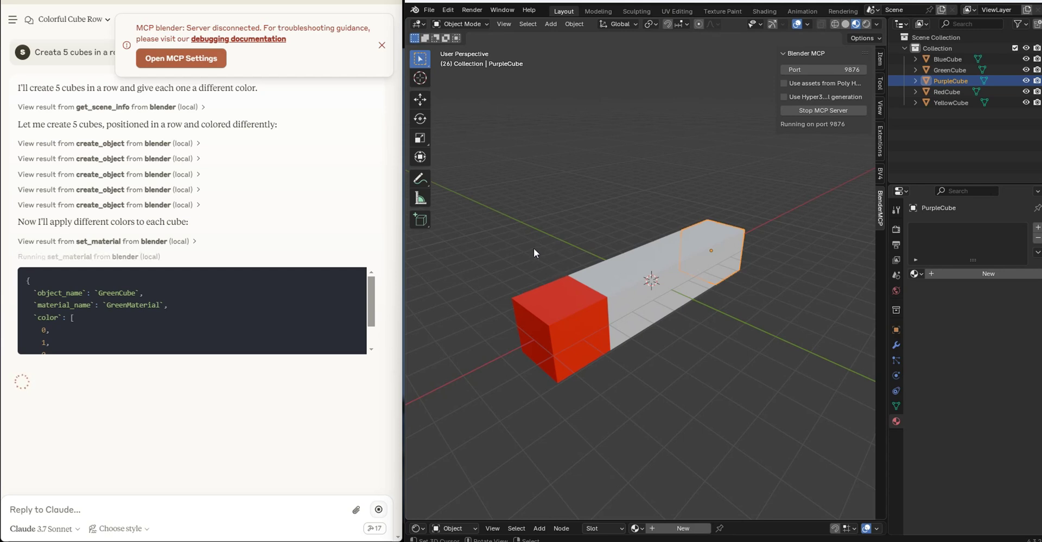
pyautogui.moveTo(553, 254); pyautogui.dragTo(640, 259, button='middle')
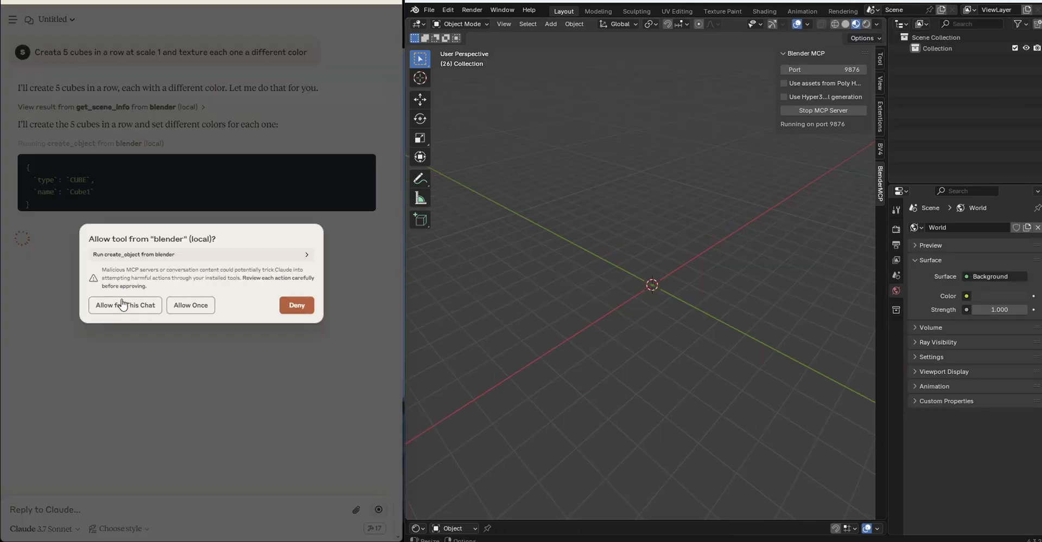
# Allow create_object and set_material, yielding red, green, blue, yellow and purple cubes
pyautogui.click(126, 307)
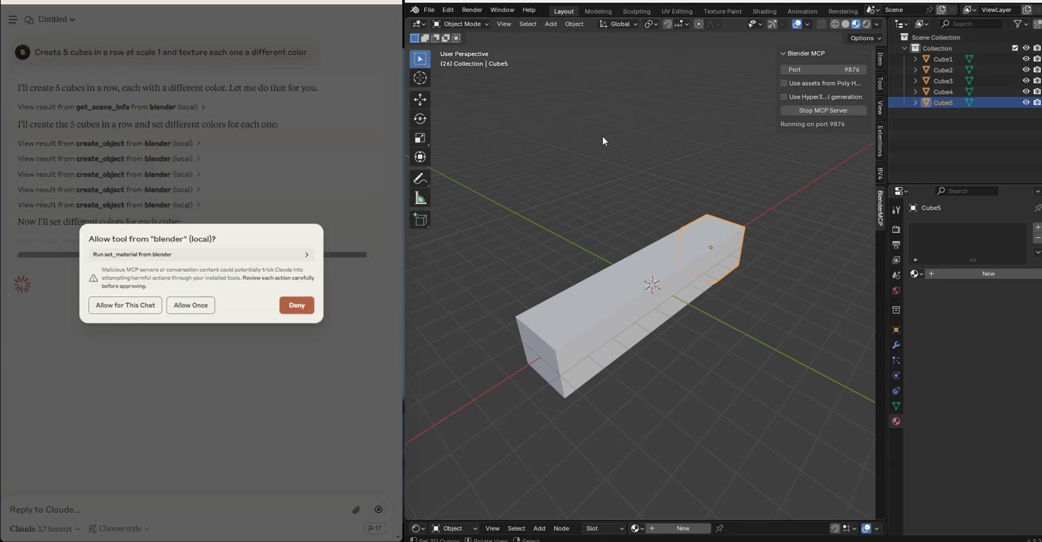
pyautogui.click(110, 306)
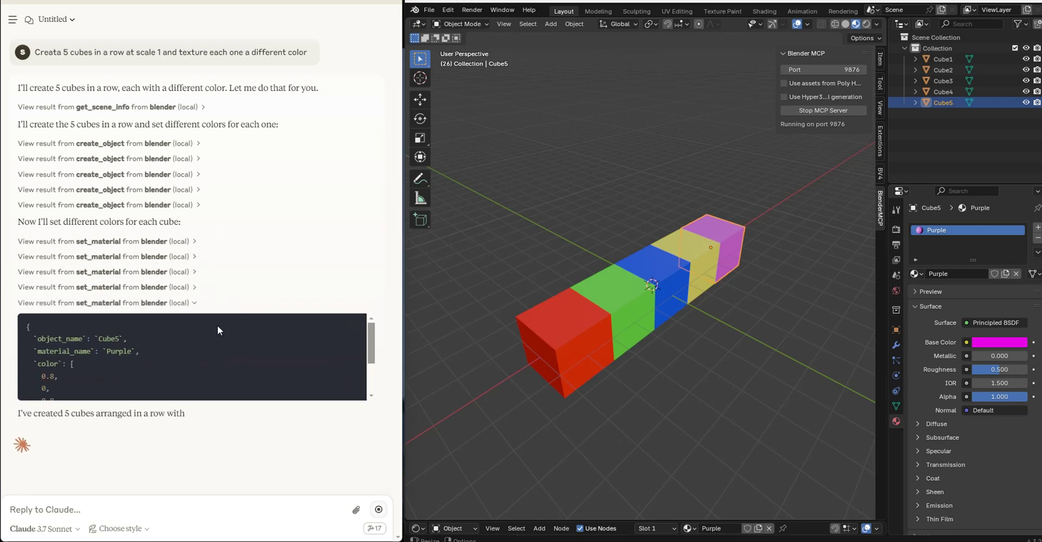
pyautogui.moveTo(598, 233); pyautogui.dragTo(631, 225, button='middle')
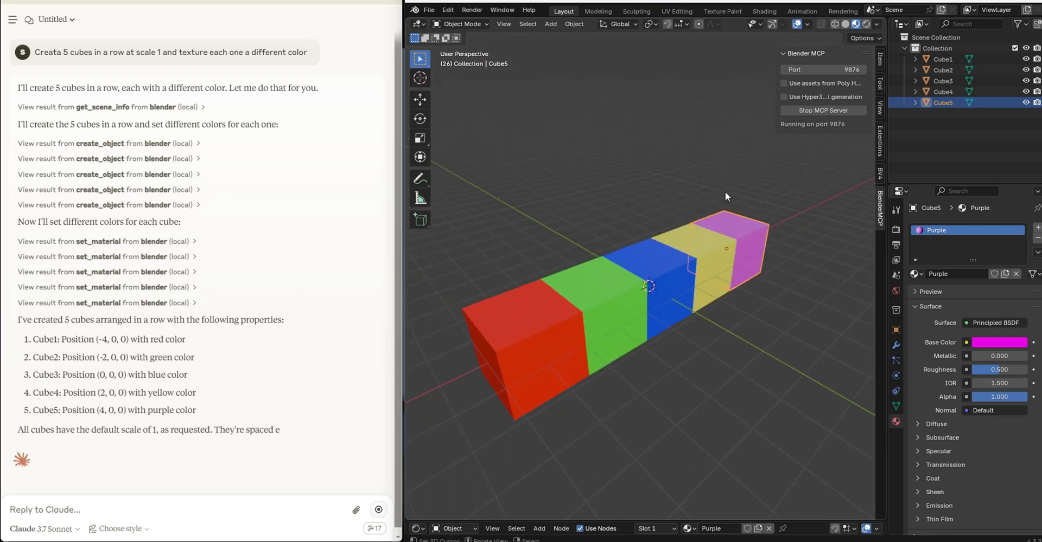
pyautogui.moveTo(726, 190); pyautogui.dragTo(703, 179, button='middle')
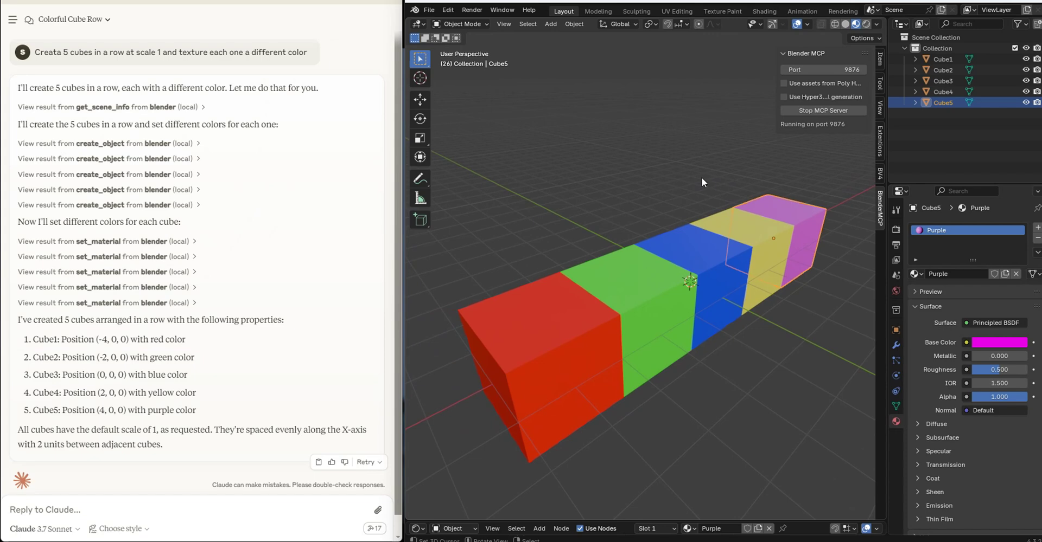
pyautogui.moveTo(700, 177); pyautogui.dragTo(703, 181, button='middle')
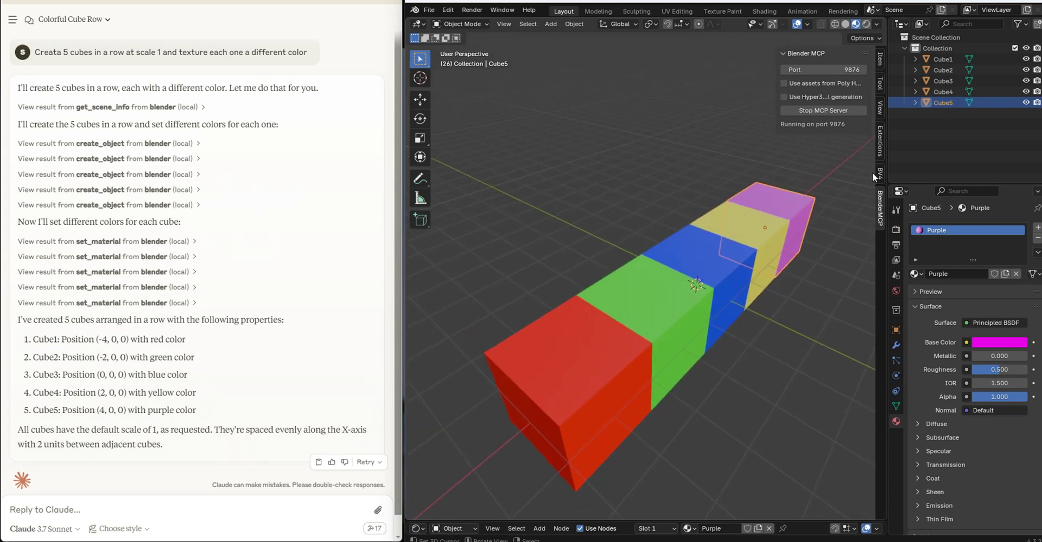
# Open the BV4 panel and move green Cube2 up against red Cube1
pyautogui.click(878, 175)
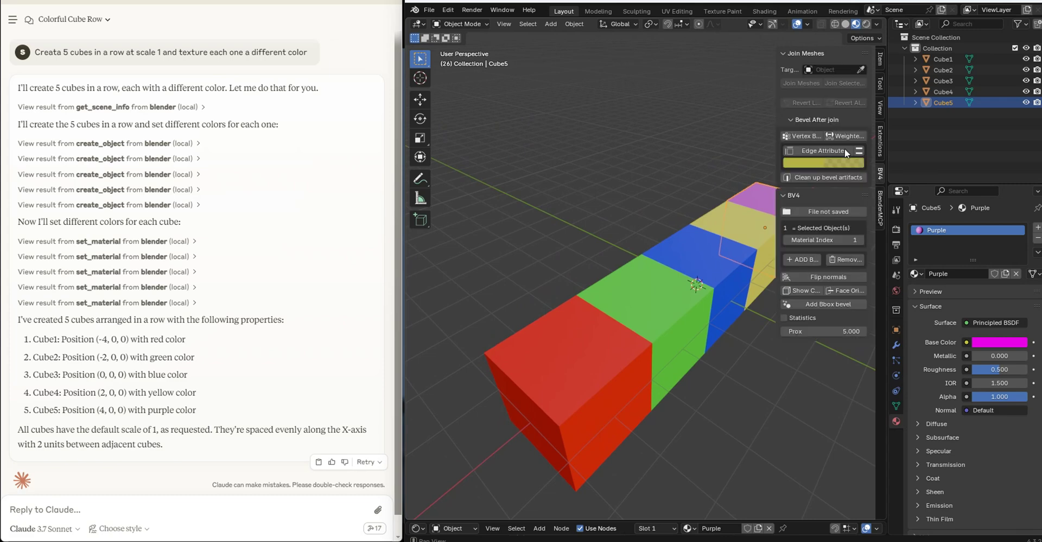
pyautogui.moveTo(778, 118); pyautogui.dragTo(719, 119)
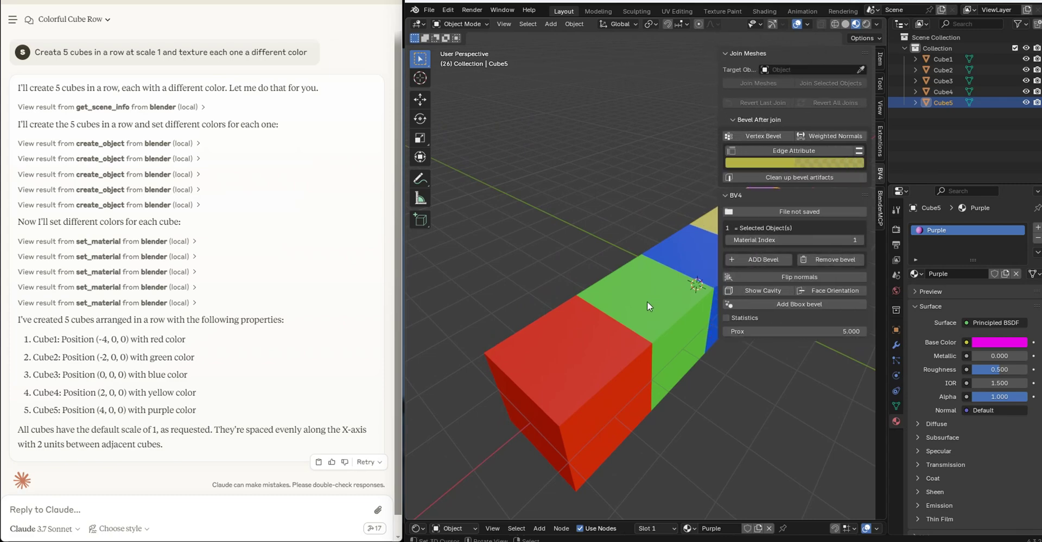
pyautogui.click(648, 301)
pyautogui.moveTo(651, 298); pyautogui.dragTo(565, 250, button='middle')
pyautogui.moveTo(566, 250); pyautogui.dragTo(536, 225)
# Pick Cube1 as join target, join the green cube into it, then undo the join
pyautogui.click(860, 70)
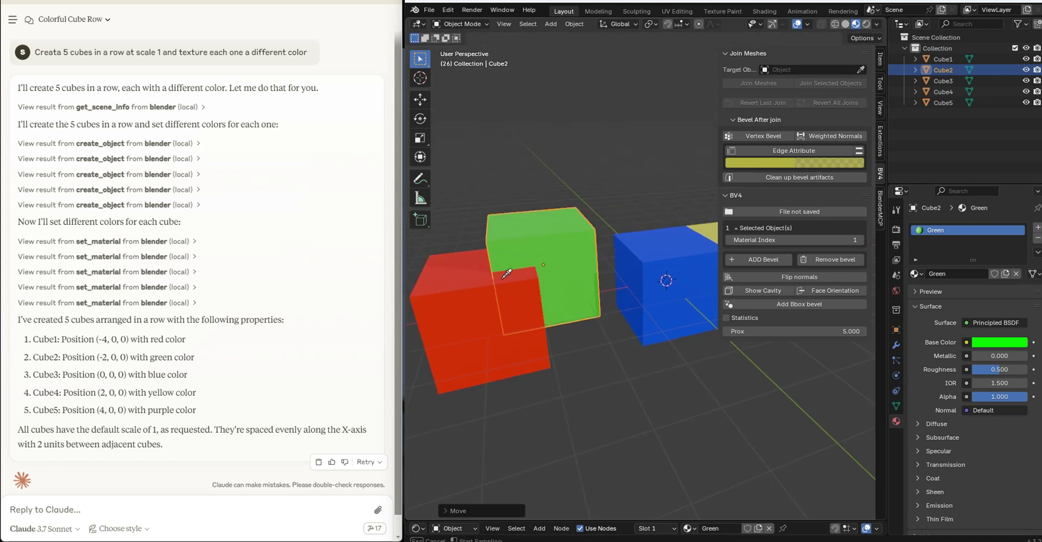
pyautogui.click(482, 283)
pyautogui.moveTo(548, 233); pyautogui.dragTo(620, 226, button='middle')
pyautogui.click(751, 82)
pyautogui.scroll(2, 620, 227)
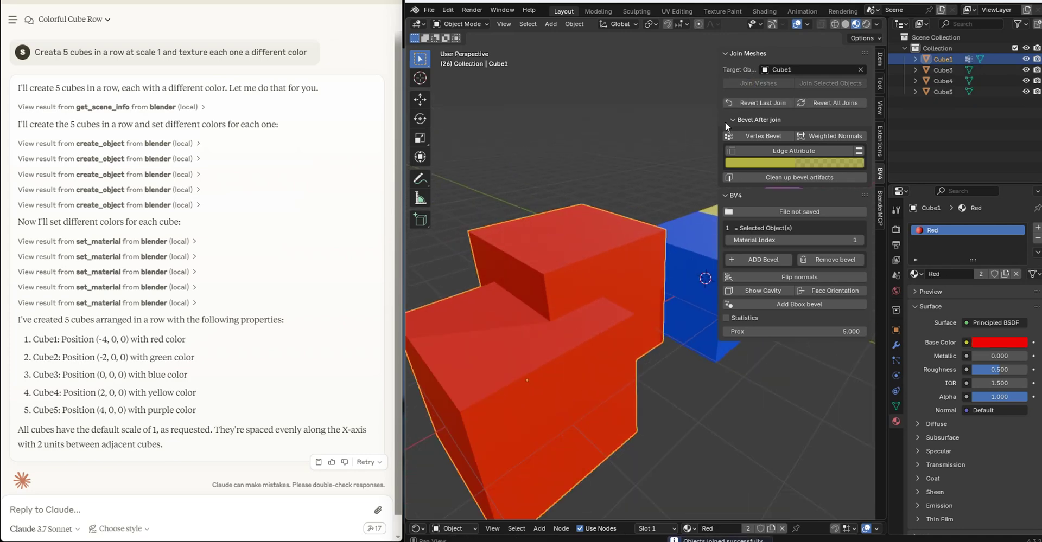
pyautogui.click(763, 104)
# Reposition the green cube and join it into Cube1 again
pyautogui.scroll(-3, 643, 211)
pyautogui.click(542, 261)
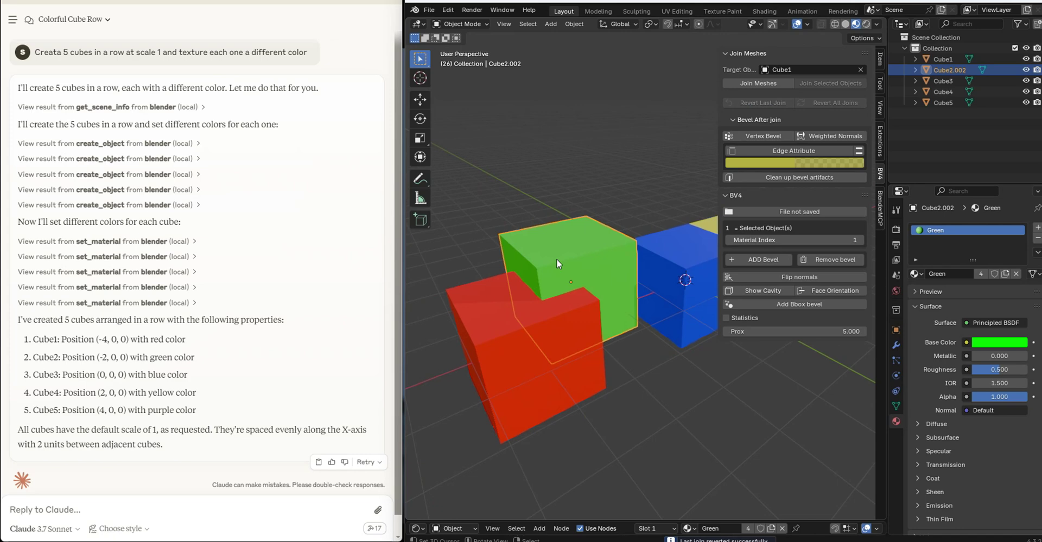
pyautogui.press('g')
pyautogui.click(497, 276)
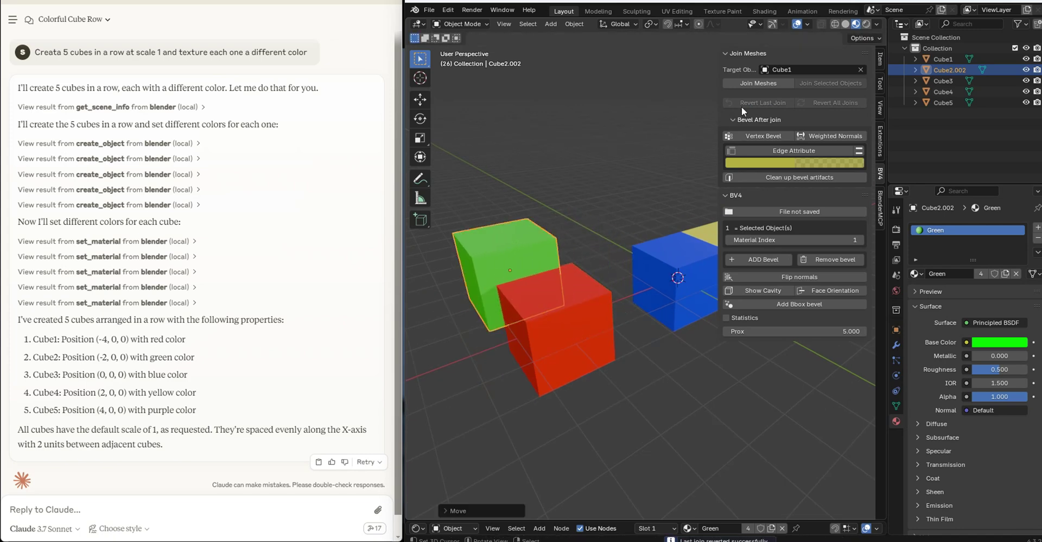
pyautogui.click(761, 84)
pyautogui.moveTo(565, 220)
pyautogui.mouseDown(button='middle')
pyautogui.moveTo(624, 219)
pyautogui.moveTo(540, 253)
pyautogui.moveTo(594, 247)
pyautogui.mouseUp(button='middle')
# Check the joined mesh in wireframe, then apply an Edge Attribute bevel and round the edge
pyautogui.hotkey('shift', 'z')
pyautogui.scroll(5, 598, 284)
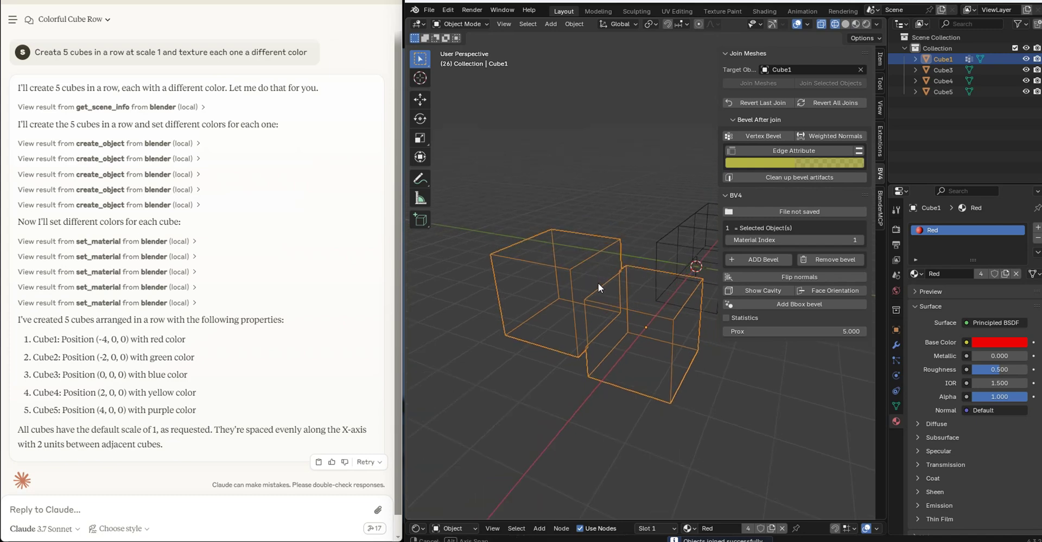
pyautogui.hotkey('shift', 'z')
pyautogui.scroll(-5, 613, 266)
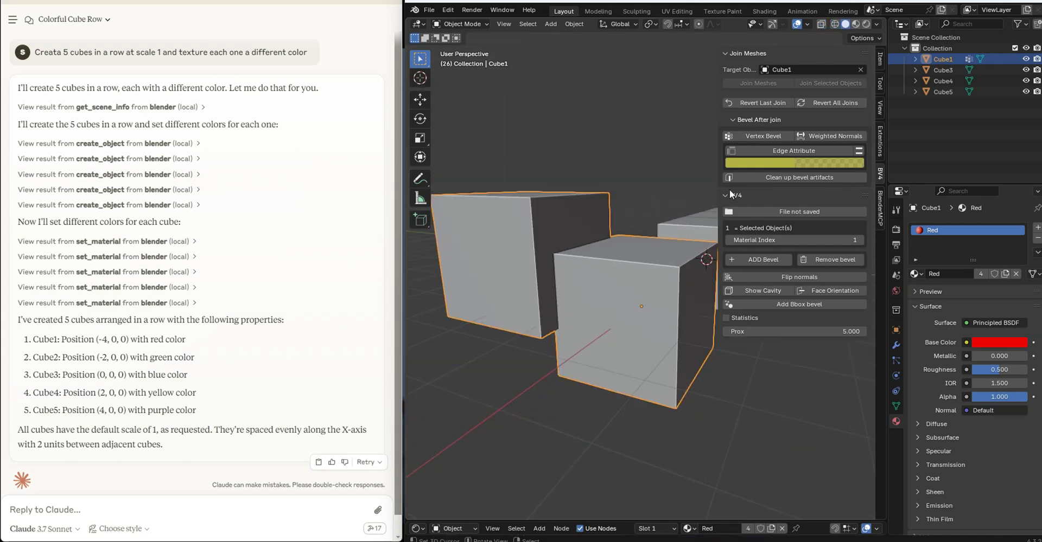
pyautogui.click(764, 149)
pyautogui.moveTo(672, 197); pyautogui.dragTo(650, 223, button='middle')
pyautogui.scroll(5, 640, 234)
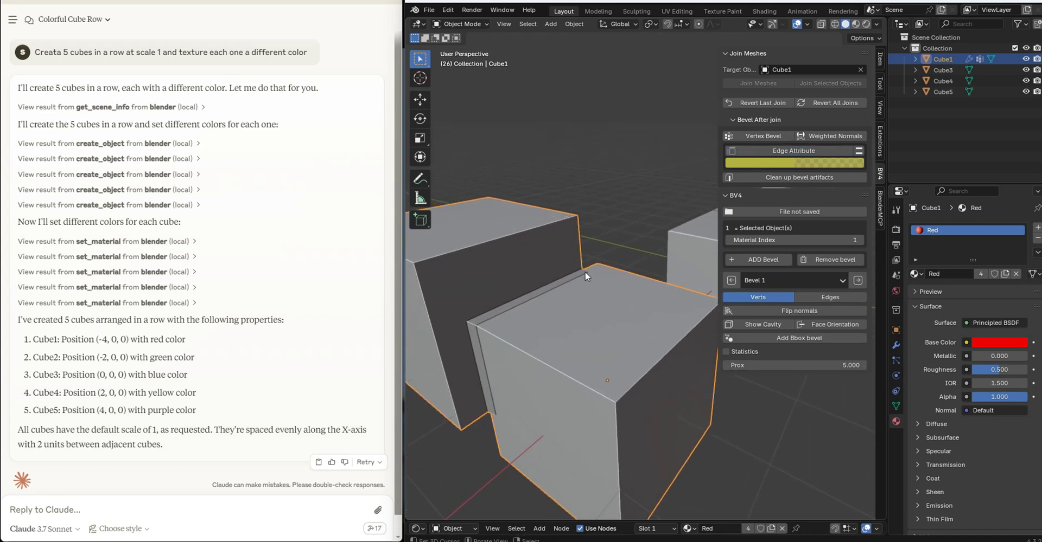
pyautogui.hotkey('ctrl', 'b')
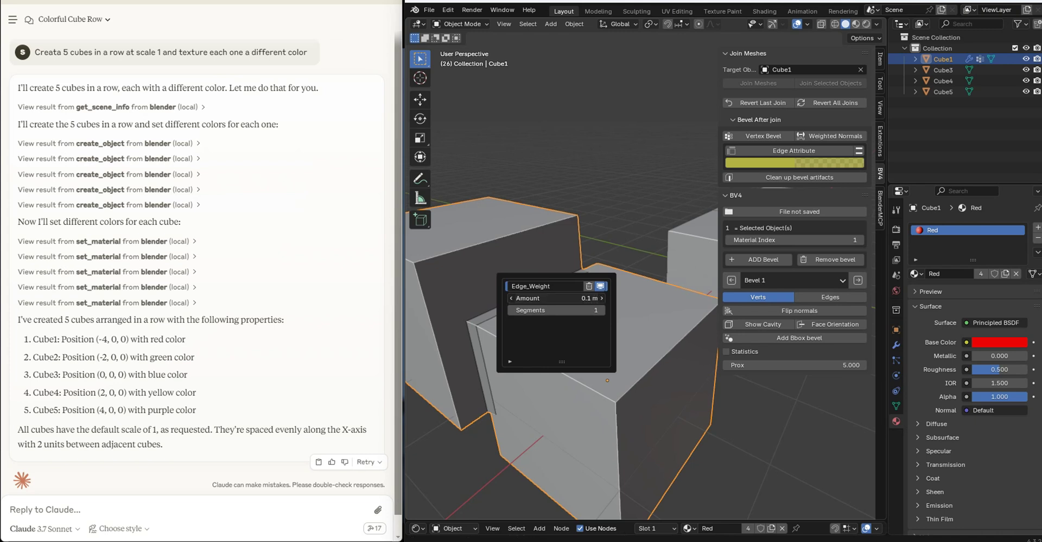
pyautogui.moveTo(556, 310); pyautogui.dragTo(567, 310)
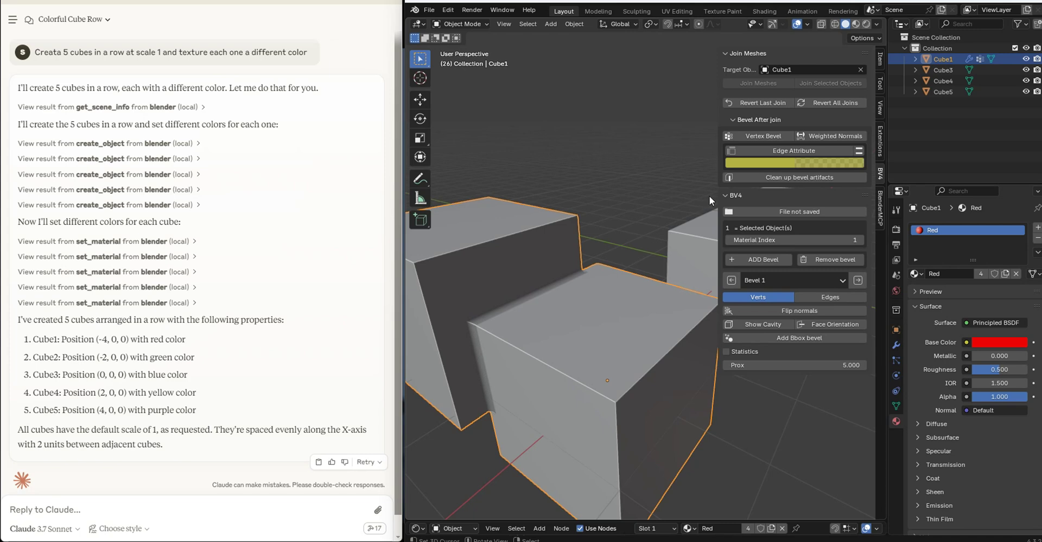
# Switch to Material Preview and revert the last join, separating the green cube again
pyautogui.moveTo(720, 177); pyautogui.dragTo(733, 179)
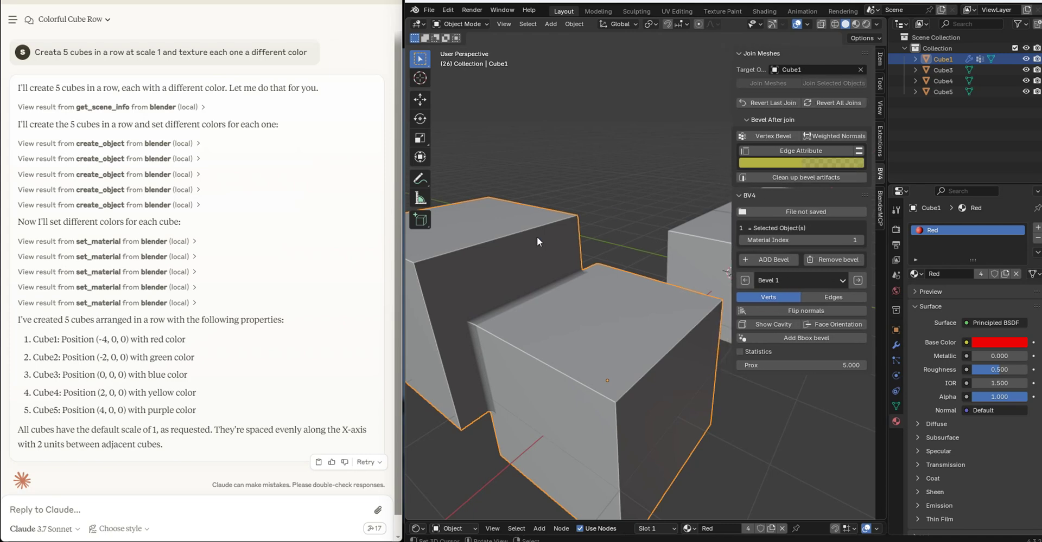
pyautogui.scroll(-4, 543, 240)
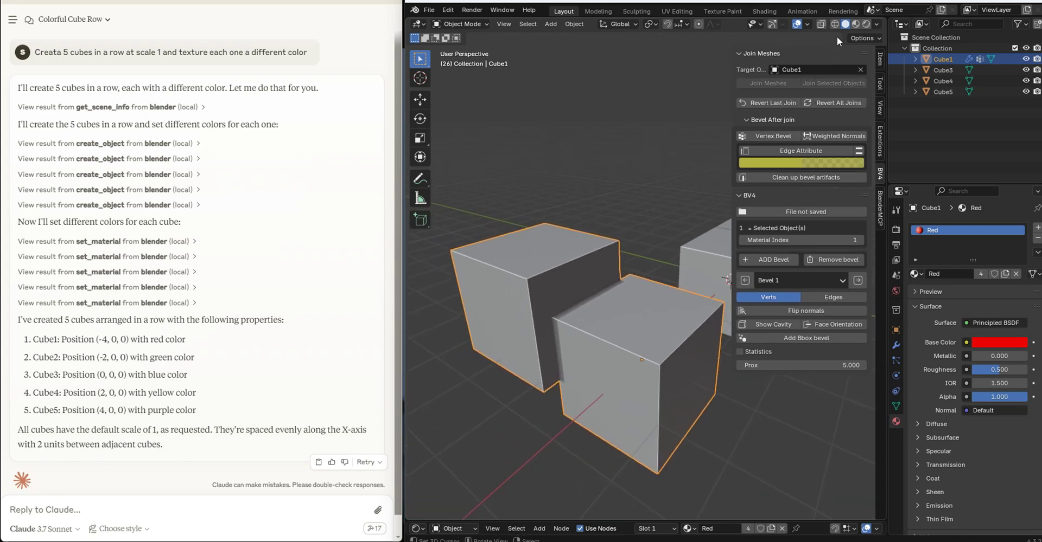
pyautogui.click(855, 24)
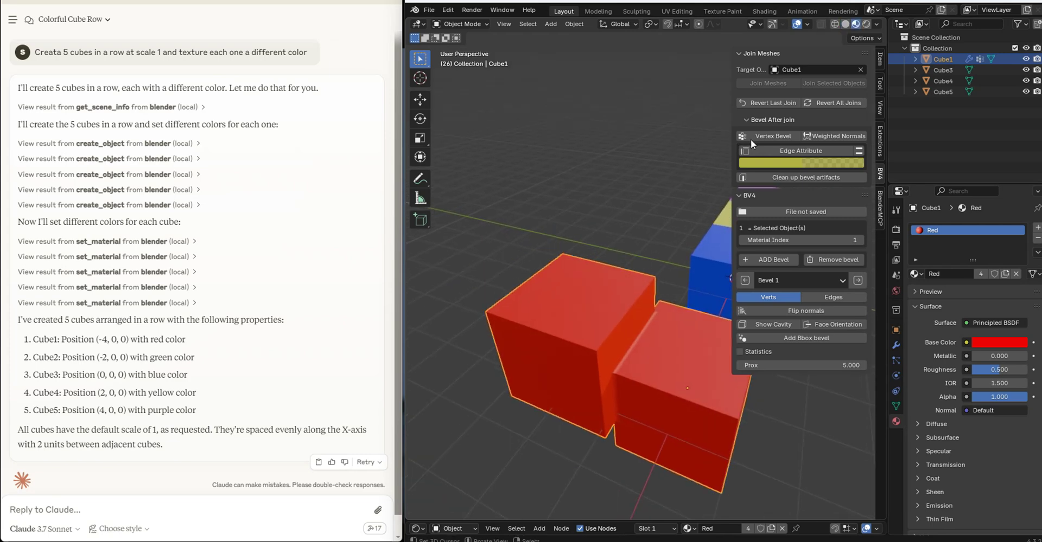
pyautogui.click(777, 100)
pyautogui.moveTo(678, 156); pyautogui.dragTo(645, 161, button='middle')
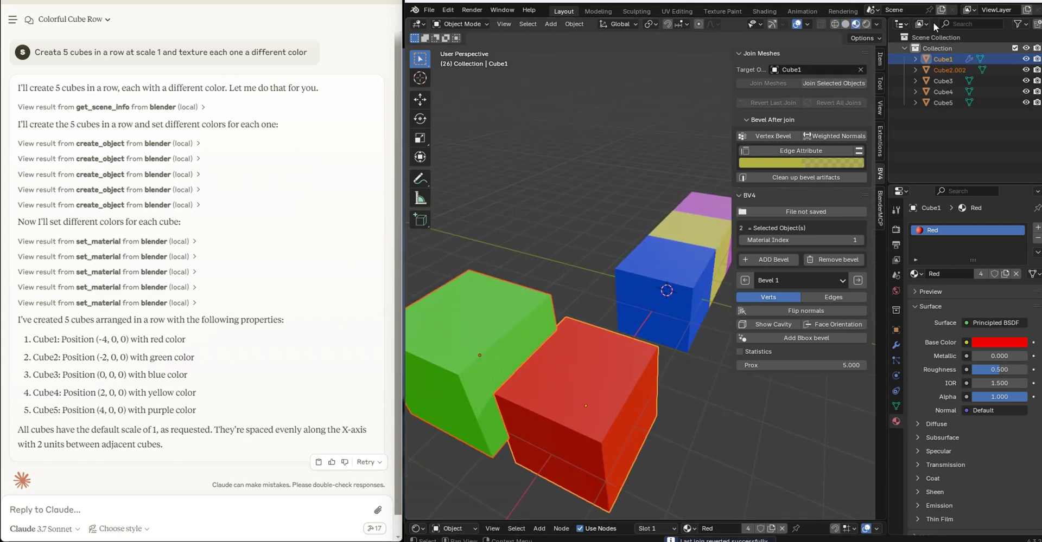